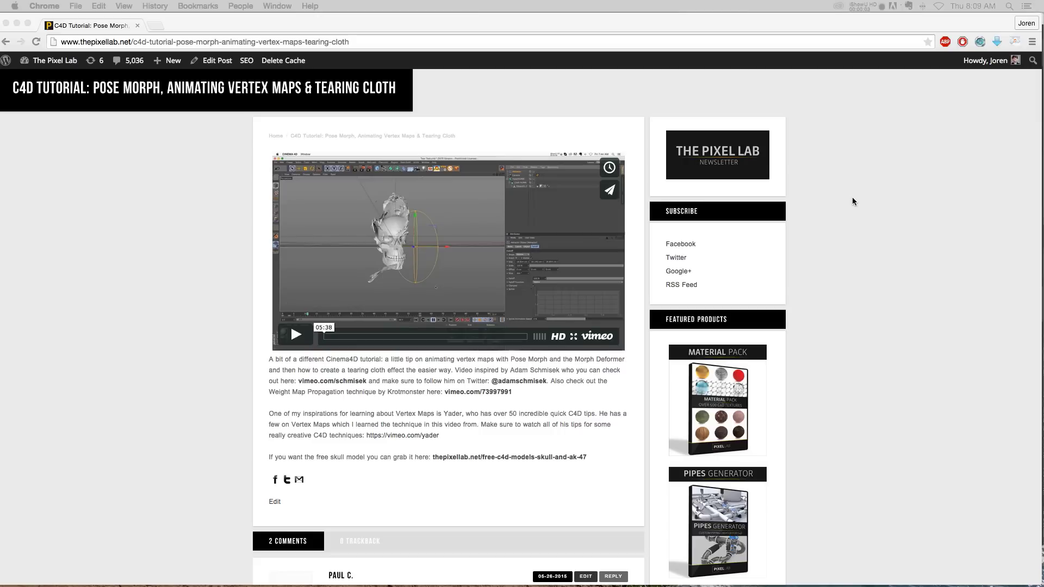
# Play part of the Tearing Sofa video on Vimeo as a reference and pause it
pyautogui.click(829, 223)
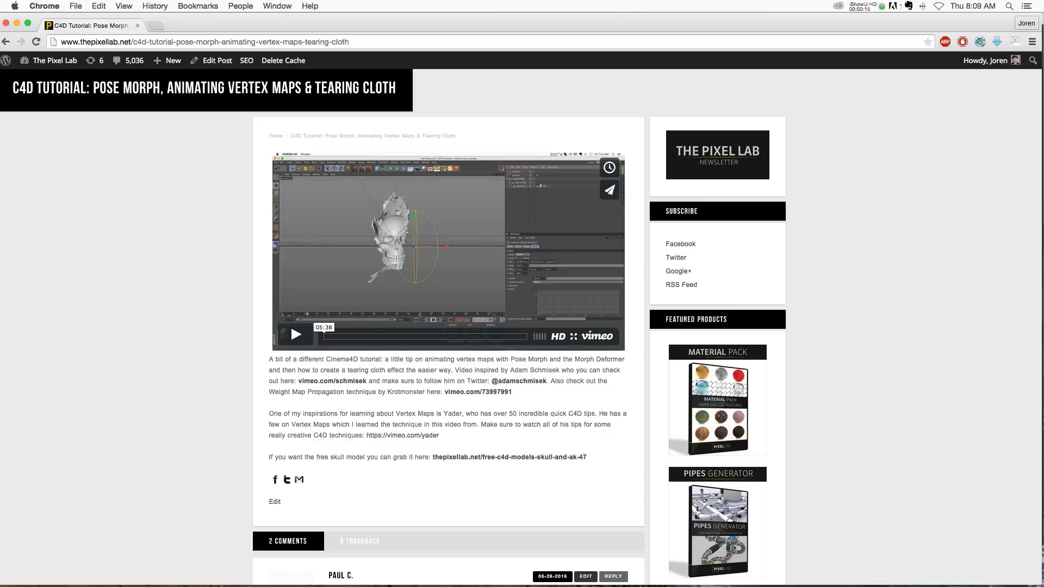
pyautogui.press('super+Tab')
pyautogui.moveTo(805, 277); pyautogui.dragTo(468, 182)
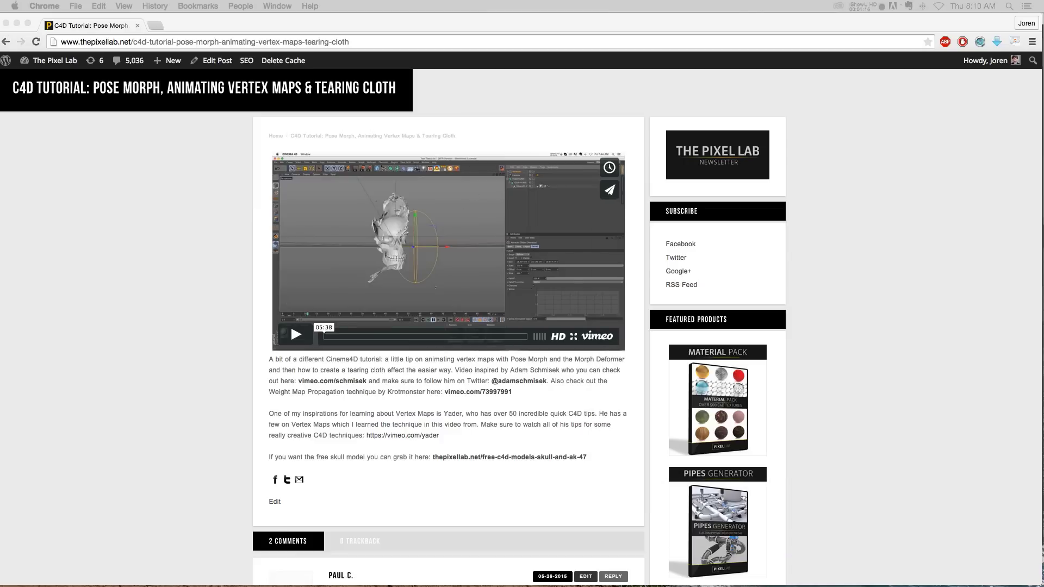
pyautogui.press('super+grave')
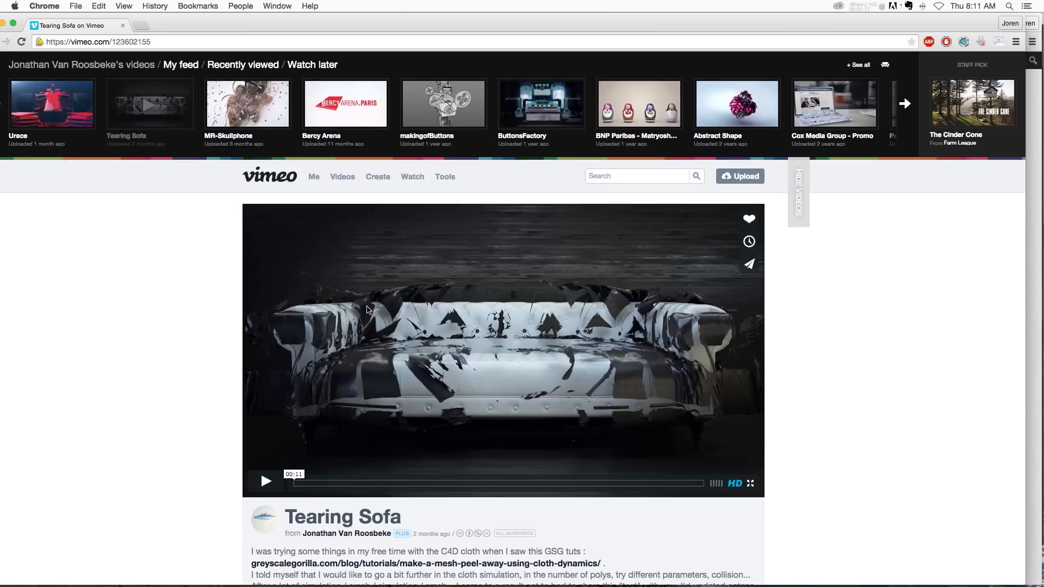
pyautogui.click(265, 481)
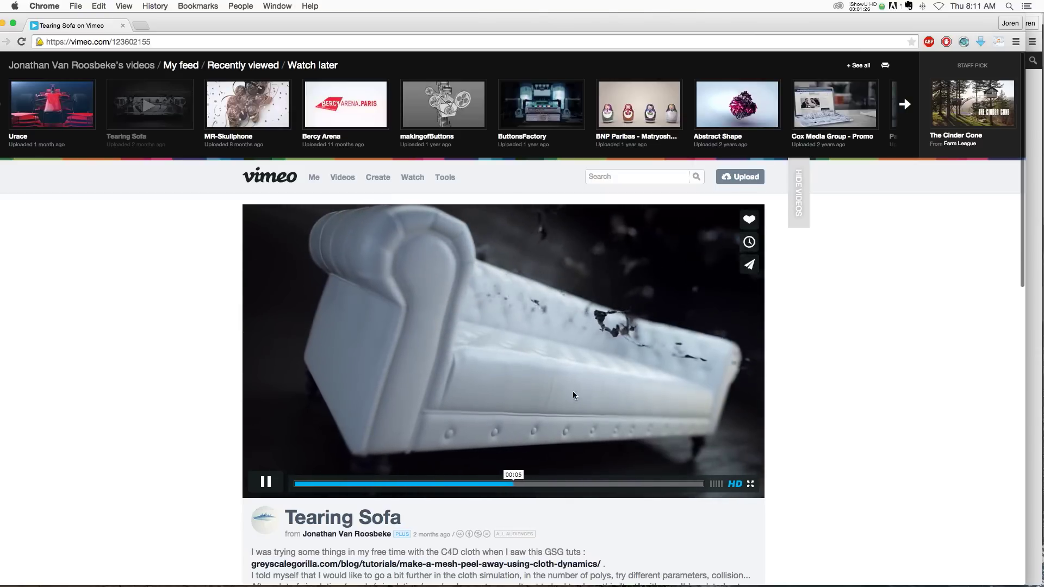
pyautogui.click(266, 481)
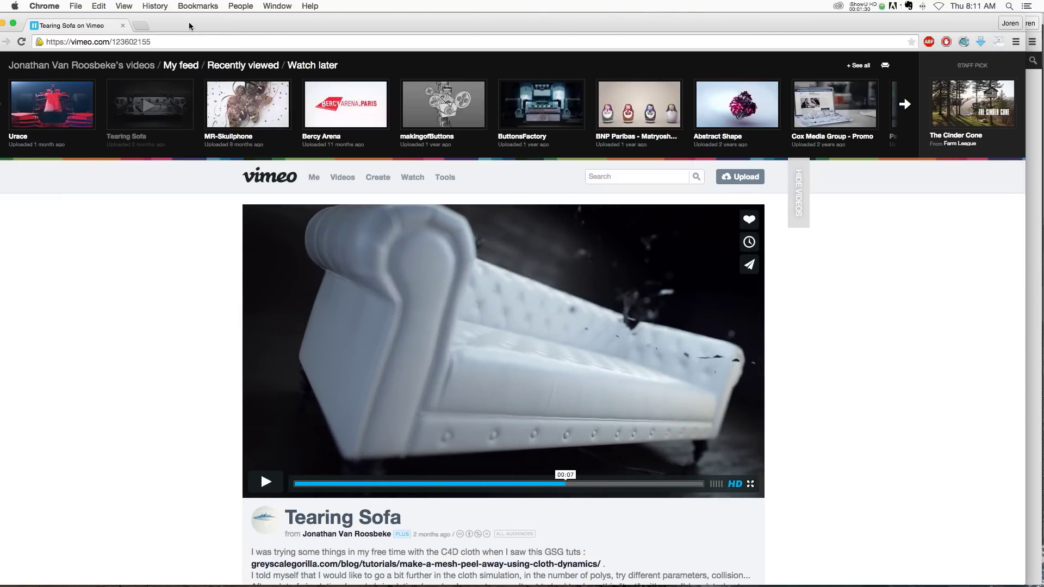
pyautogui.moveTo(189, 26); pyautogui.dragTo(1043, 25)
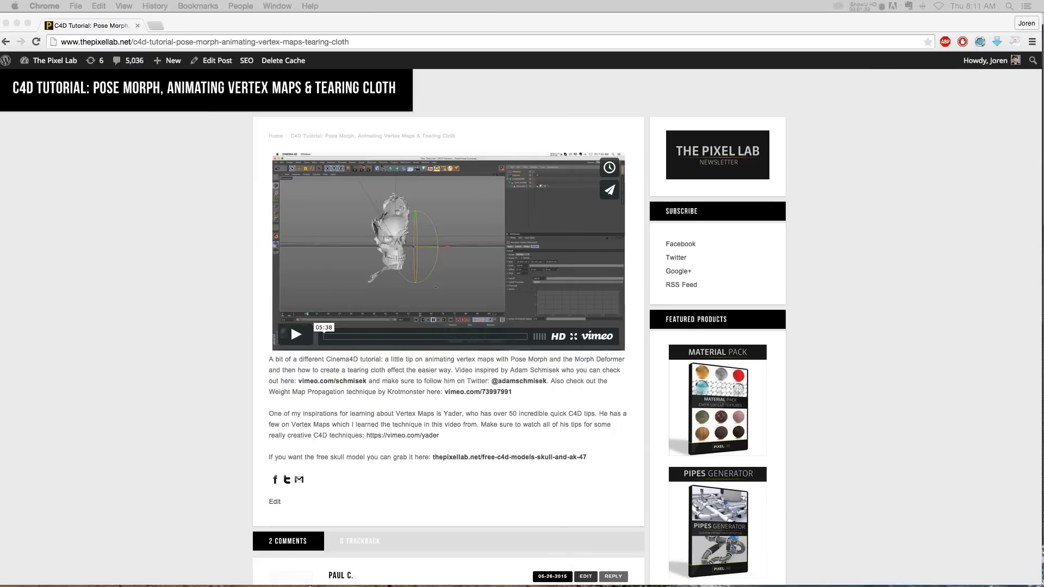
# Switch to Cinema 4D and load the Simple-Metal preset from the _trailer-text-pack folder in the Content Browser
pyautogui.click(235, 566)
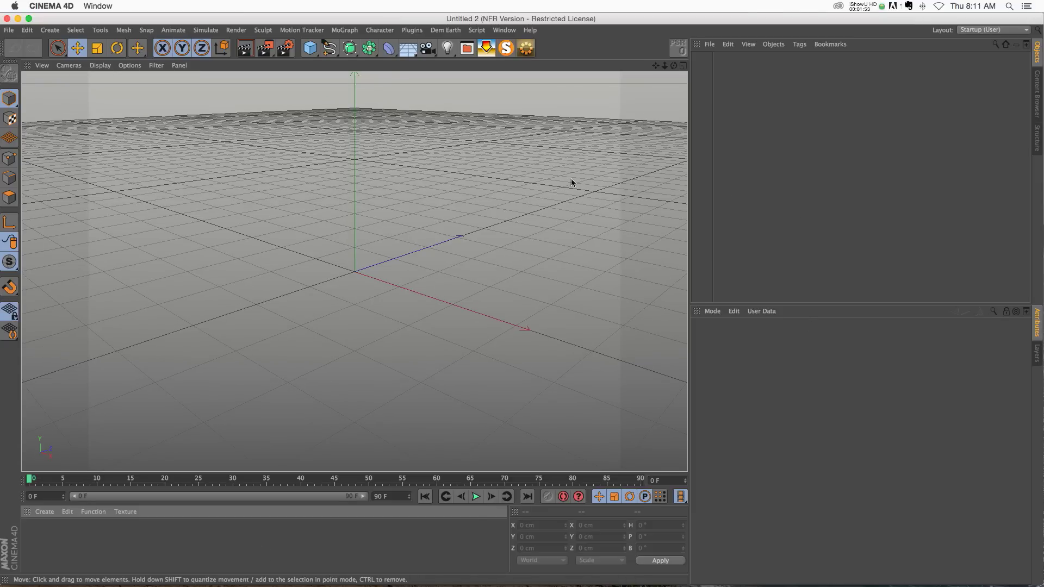
pyautogui.click(466, 48)
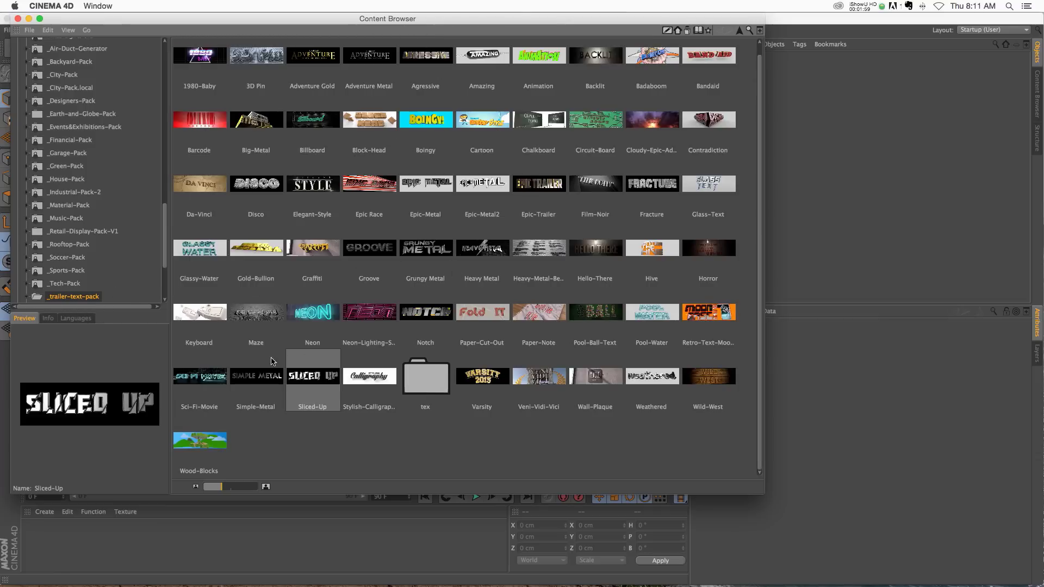
pyautogui.click(252, 380)
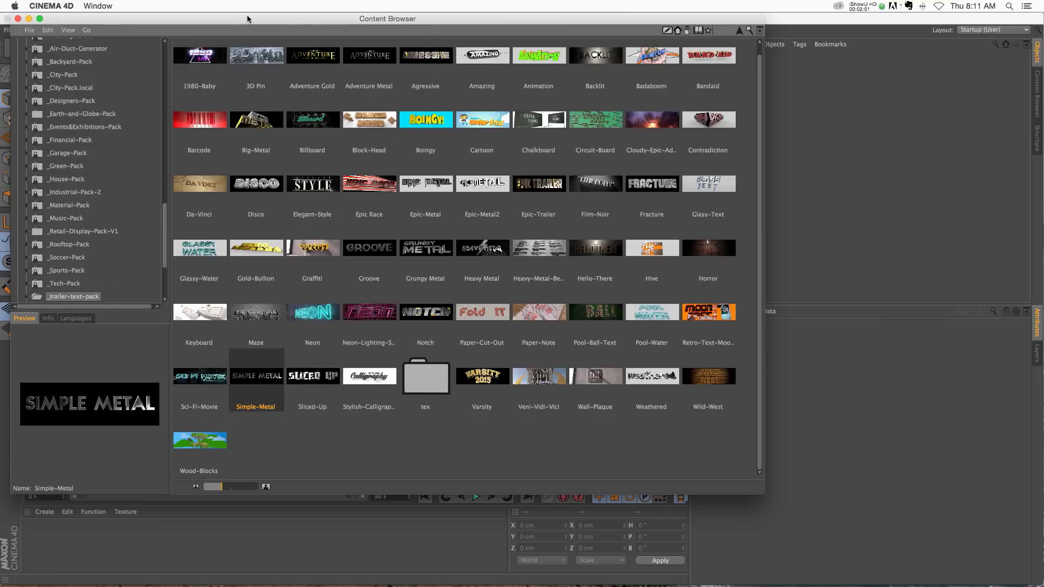
pyautogui.moveTo(237, 25); pyautogui.dragTo(267, 25)
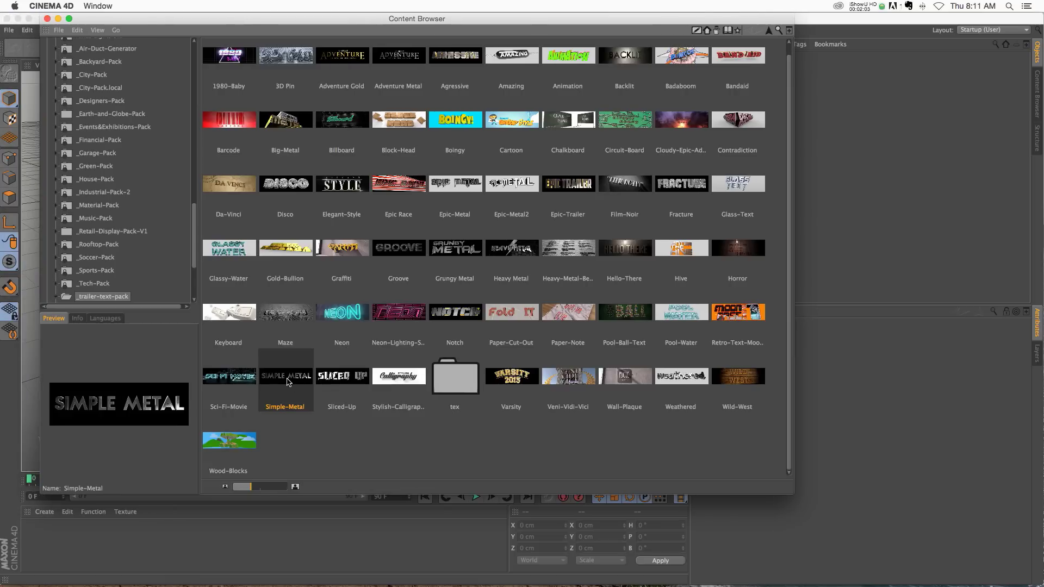
pyautogui.doubleClick(286, 377)
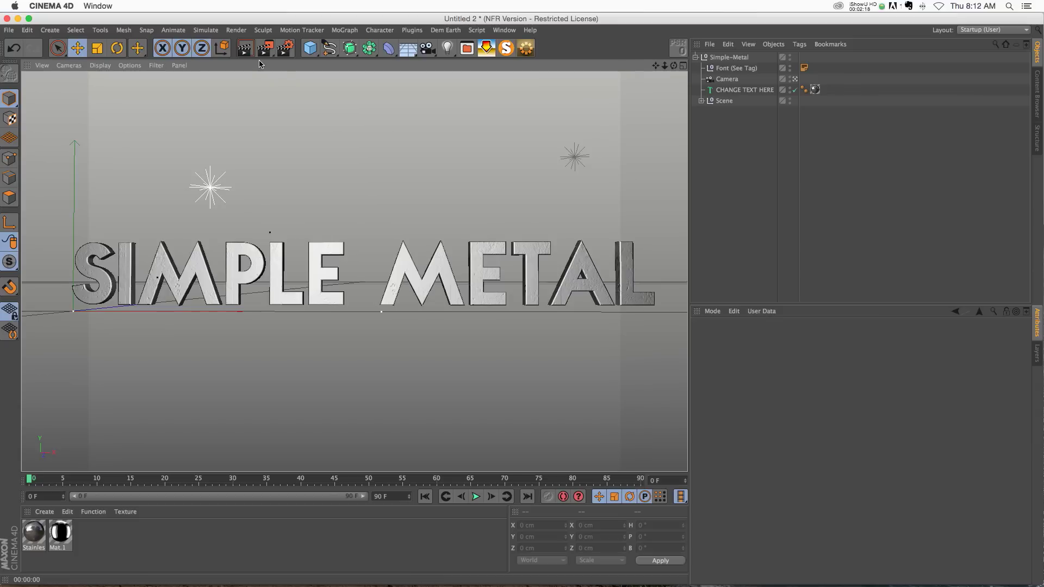
# Render a preview of the SIMPLE METAL text in the viewport and return to the normal view
pyautogui.click(245, 48)
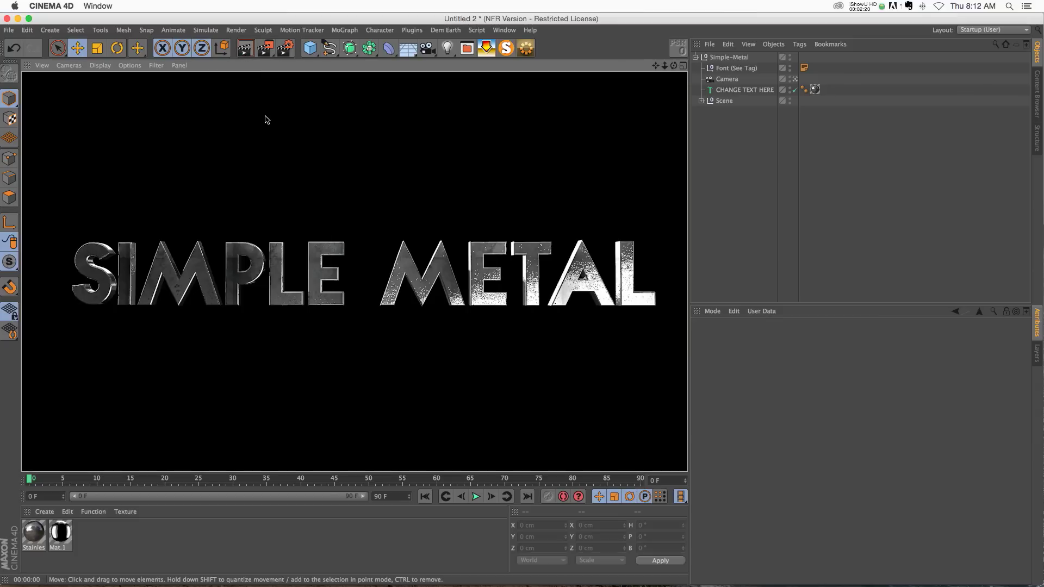
pyautogui.click(449, 270)
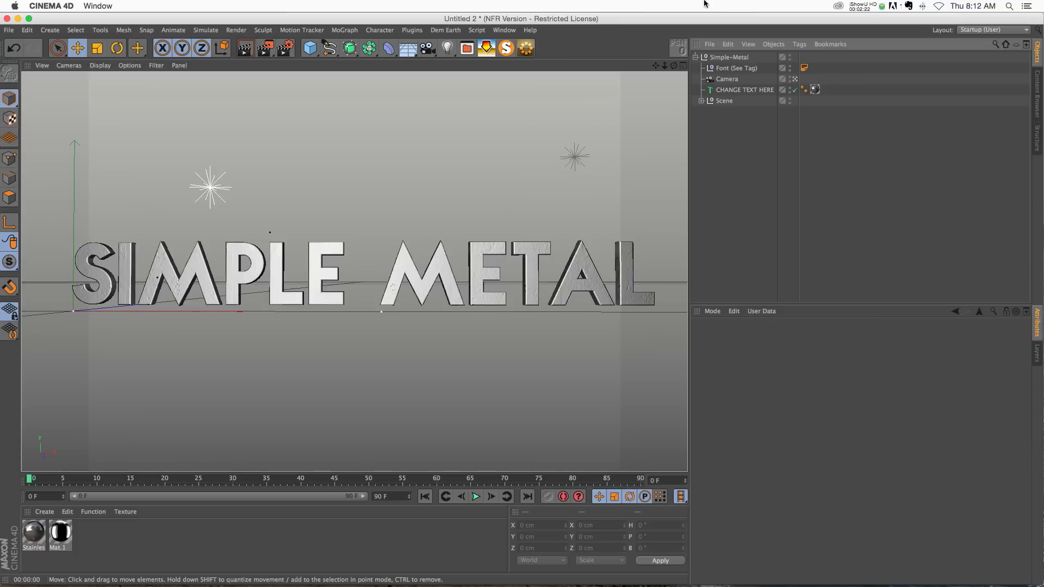
pyautogui.moveTo(663, 67); pyautogui.dragTo(642, 67)
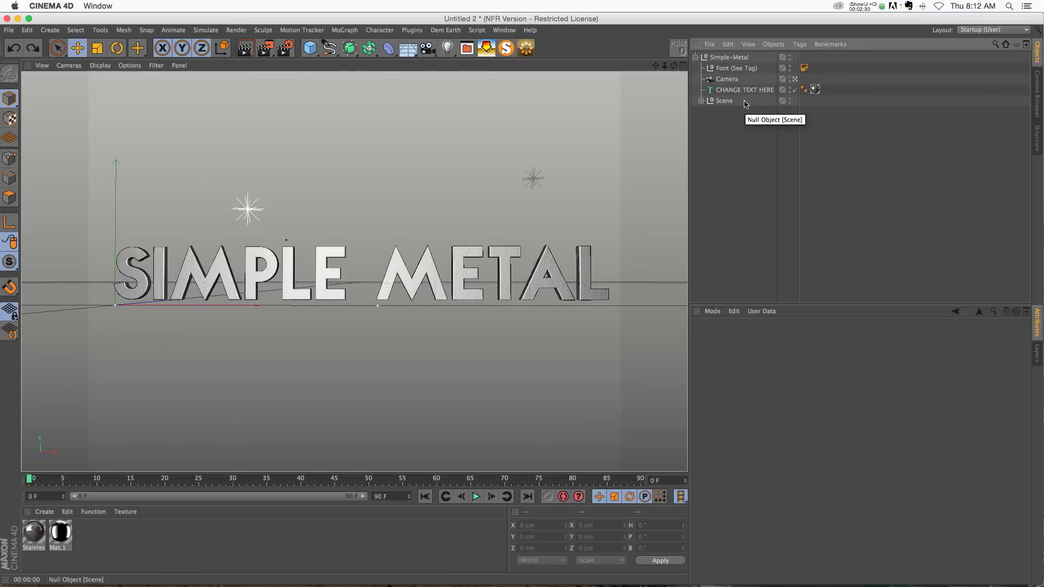
# Change the CHANGE TEXT HERE MoText object's text to M and move it along X to about 215 cm
pyautogui.click(744, 90)
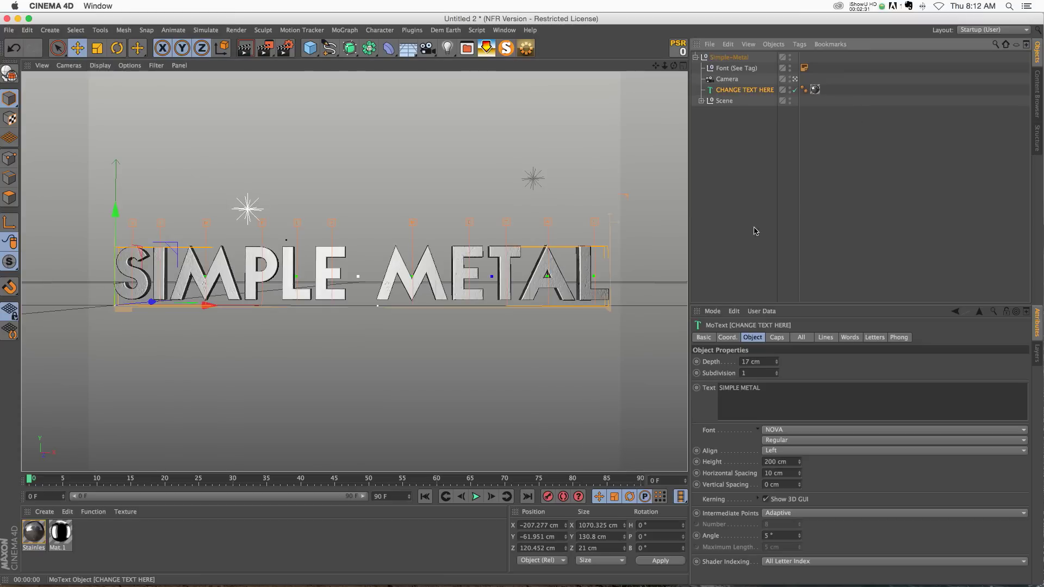
pyautogui.write('m')
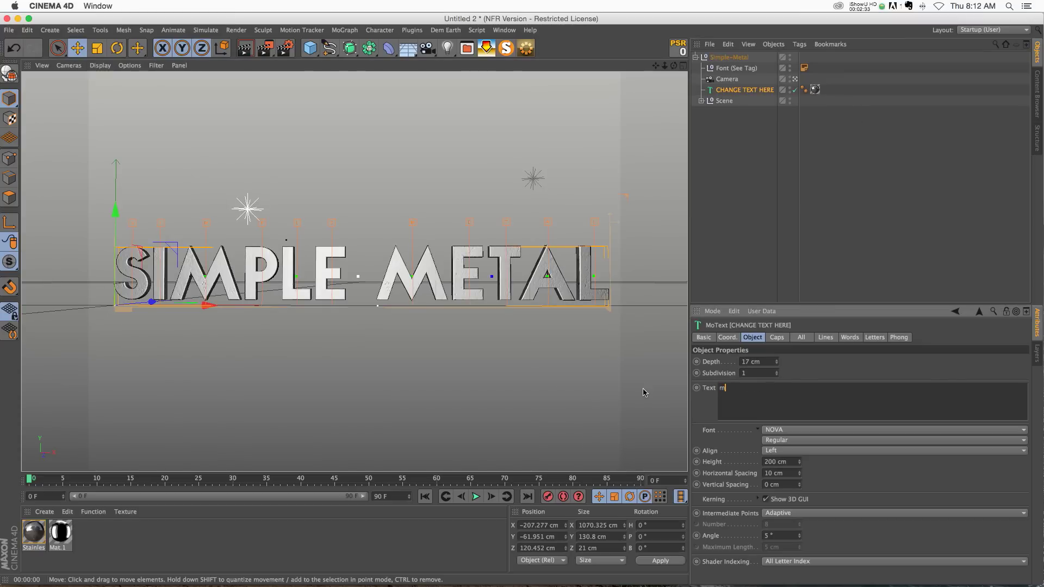
pyautogui.click(744, 223)
pyautogui.click(745, 90)
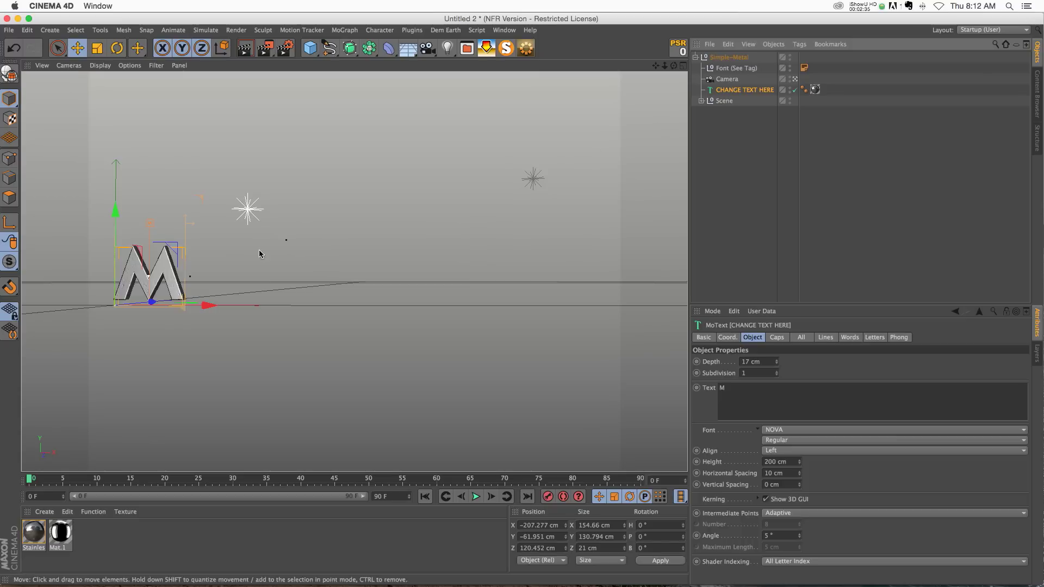
pyautogui.moveTo(206, 304); pyautogui.dragTo(394, 304)
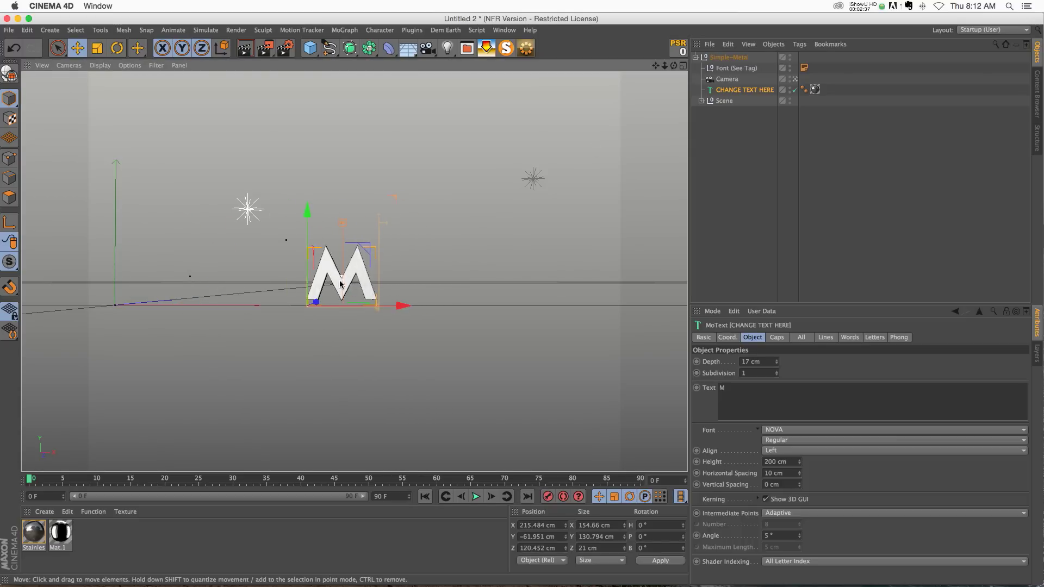
# Display the letter M in the viewport with mesh lines over its shading
pyautogui.scroll(2, 338, 283)
pyautogui.scroll(2, 338, 283)
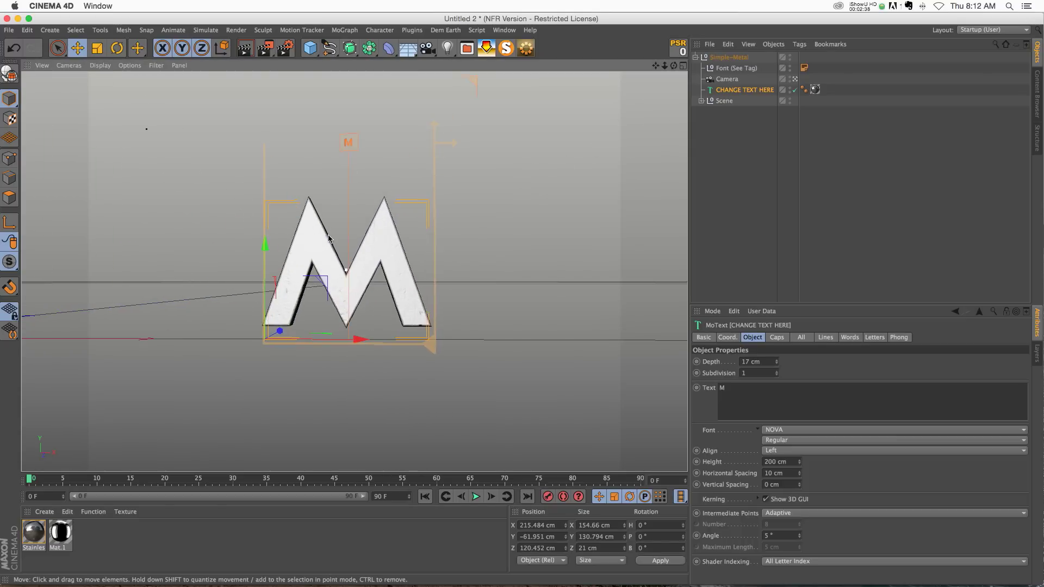
pyautogui.click(102, 65)
pyautogui.click(129, 93)
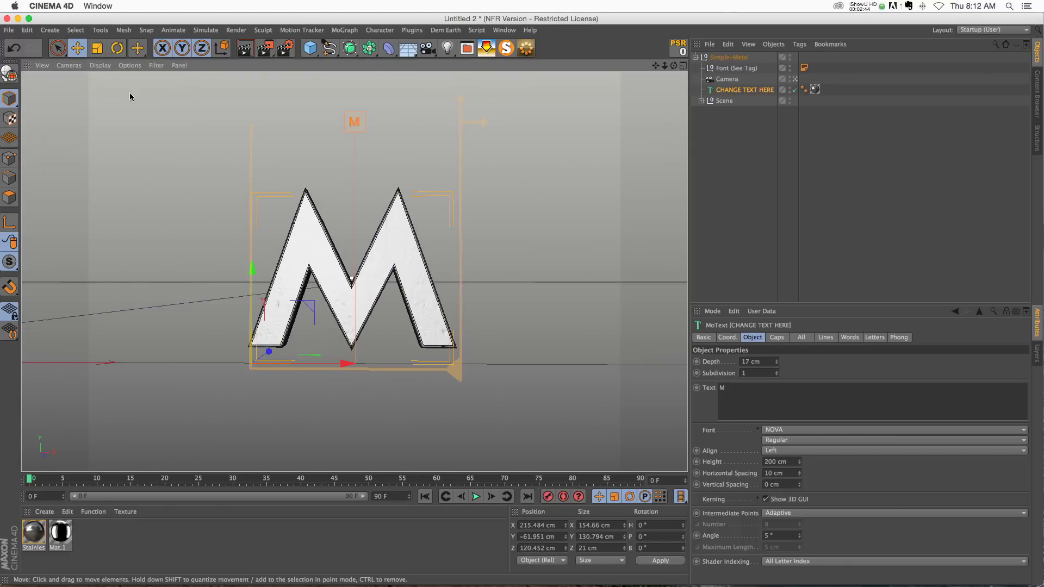
pyautogui.scroll(2, 280, 255)
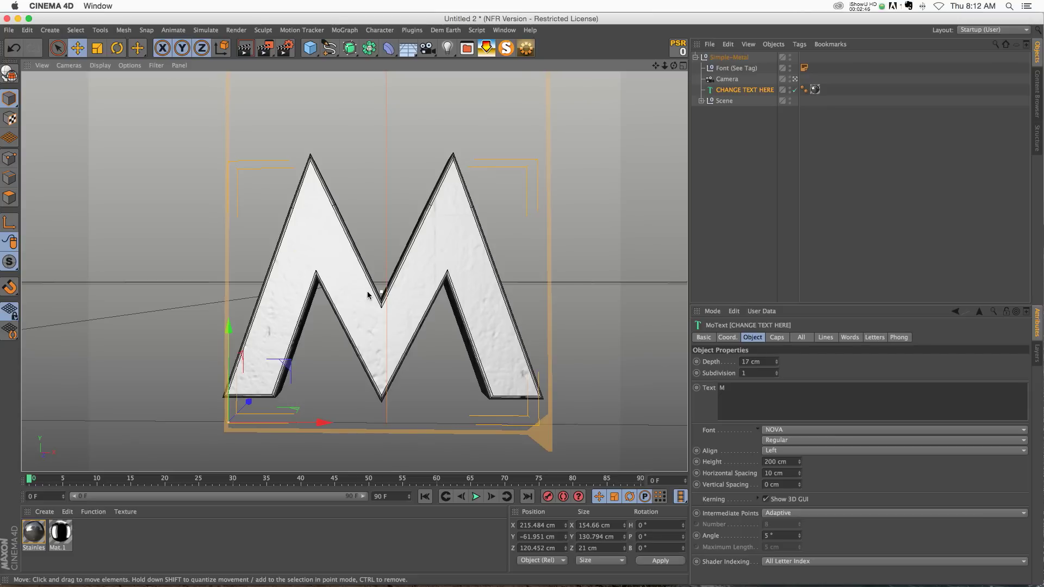
pyautogui.keyDown('alt'); pyautogui.moveTo(364, 295); pyautogui.dragTo(272, 288); pyautogui.keyUp('alt')
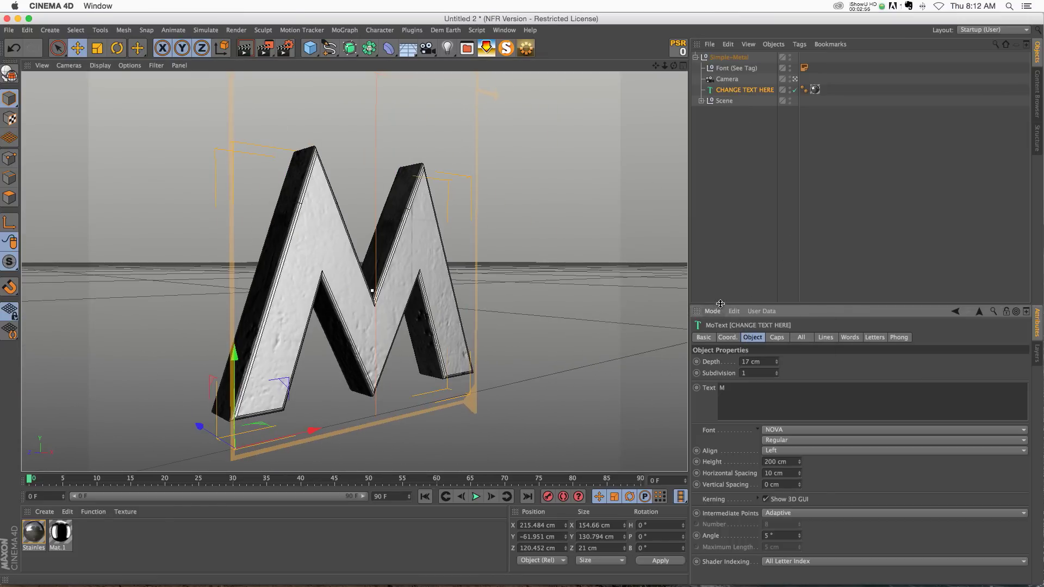
# Set the letter's cap type to Quadrangles with a Regular Grid of 3.01 cm width
pyautogui.moveTo(714, 303); pyautogui.dragTo(714, 239)
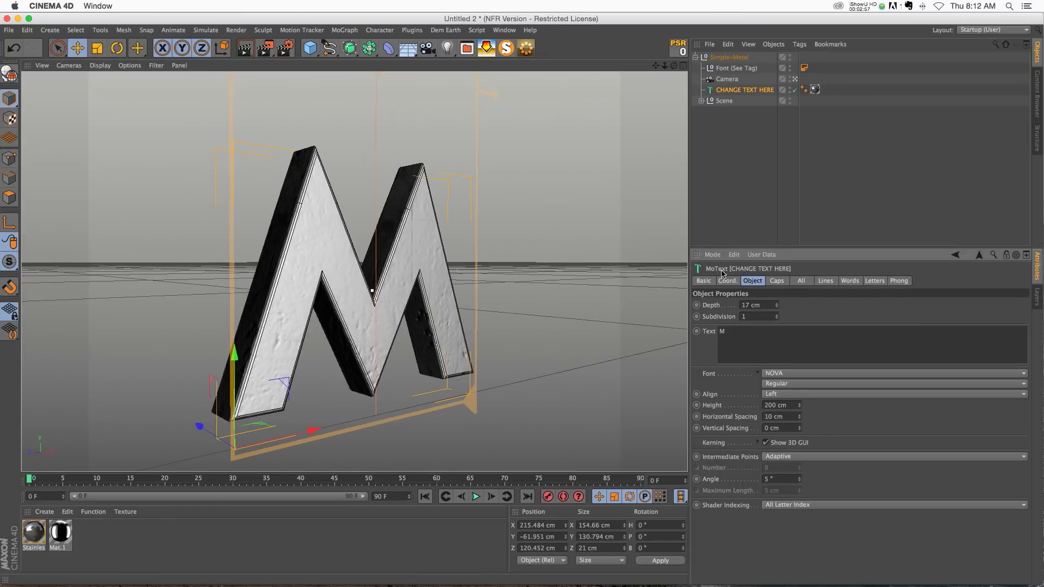
pyautogui.click(777, 282)
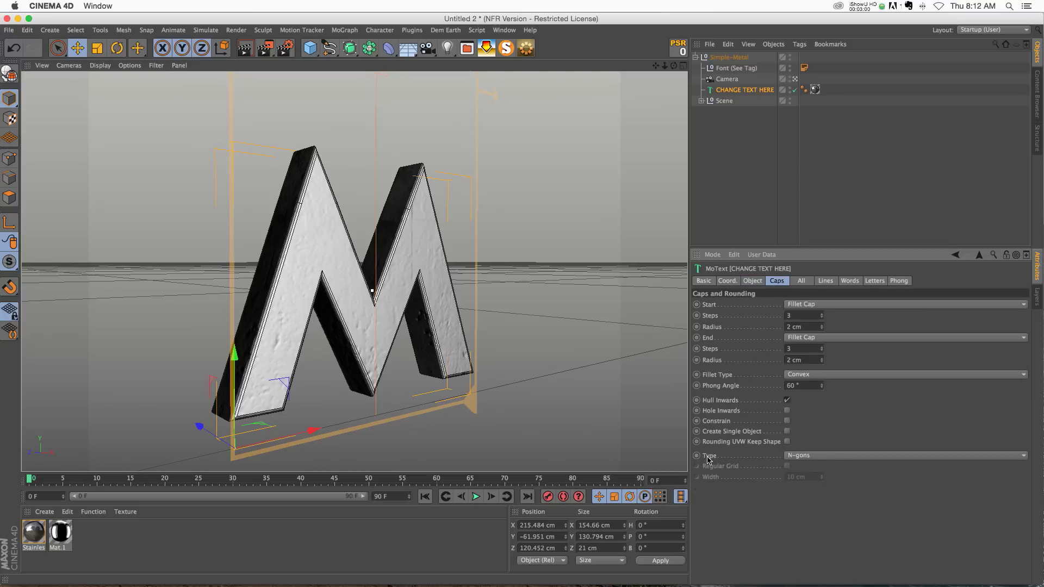
pyautogui.click(794, 458)
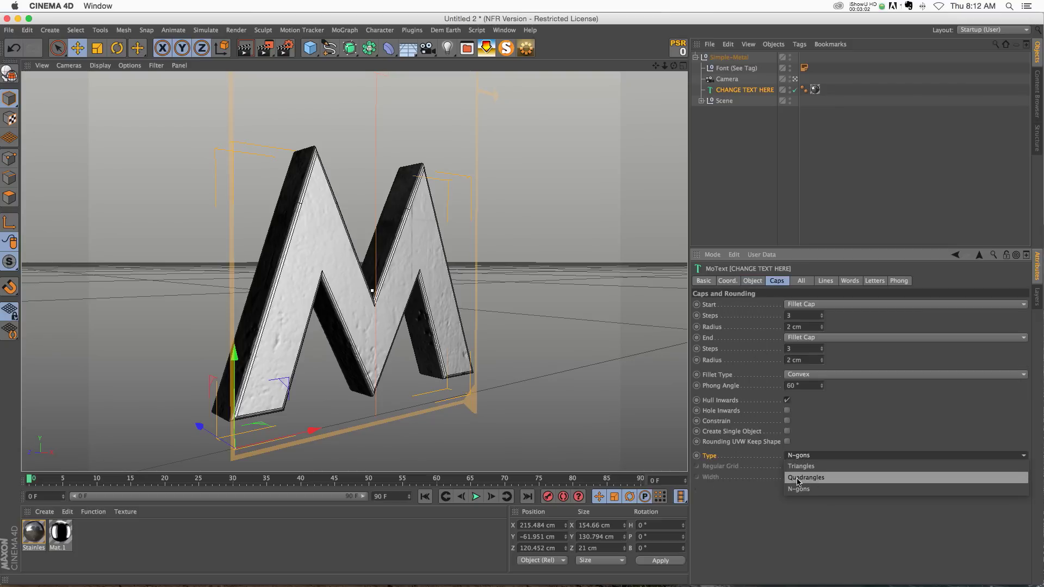
pyautogui.click(805, 479)
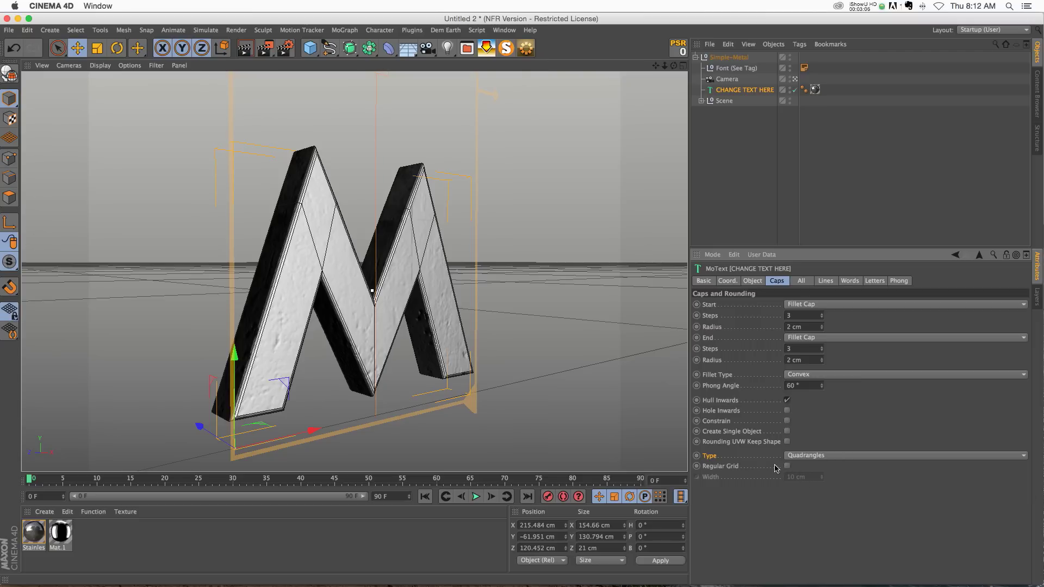
pyautogui.click(787, 466)
pyautogui.moveTo(822, 477); pyautogui.dragTo(821, 492)
# Set the letter's intermediate points to Uniform with a number of 14 to subdivide its sides
pyautogui.keyDown('alt'); pyautogui.moveTo(198, 322); pyautogui.dragTo(249, 312); pyautogui.keyUp('alt')
pyautogui.scroll(2, 205, 211)
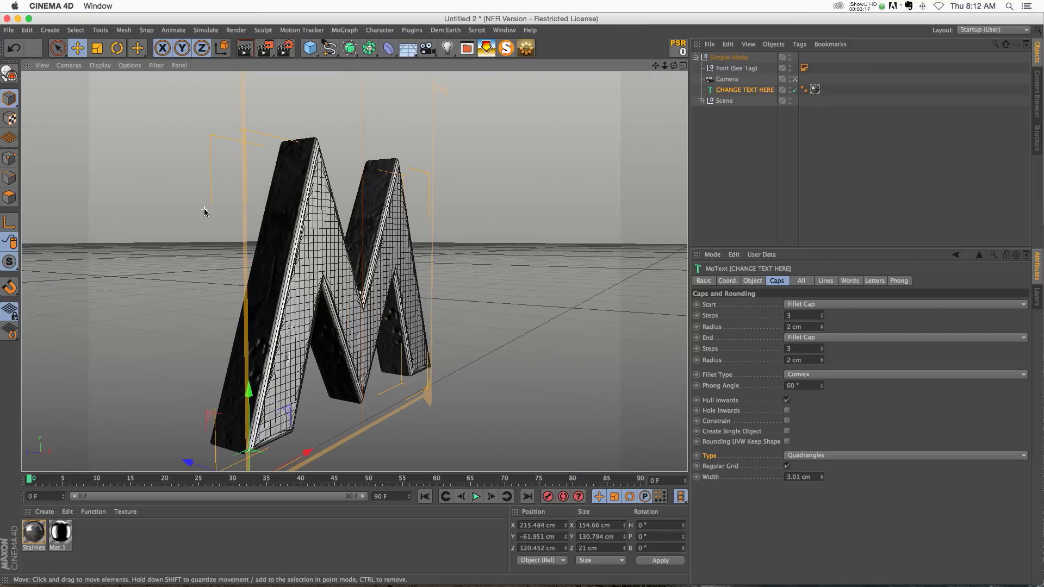
pyautogui.keyDown('alt'); pyautogui.moveTo(277, 207); pyautogui.dragTo(221, 203); pyautogui.keyUp('alt')
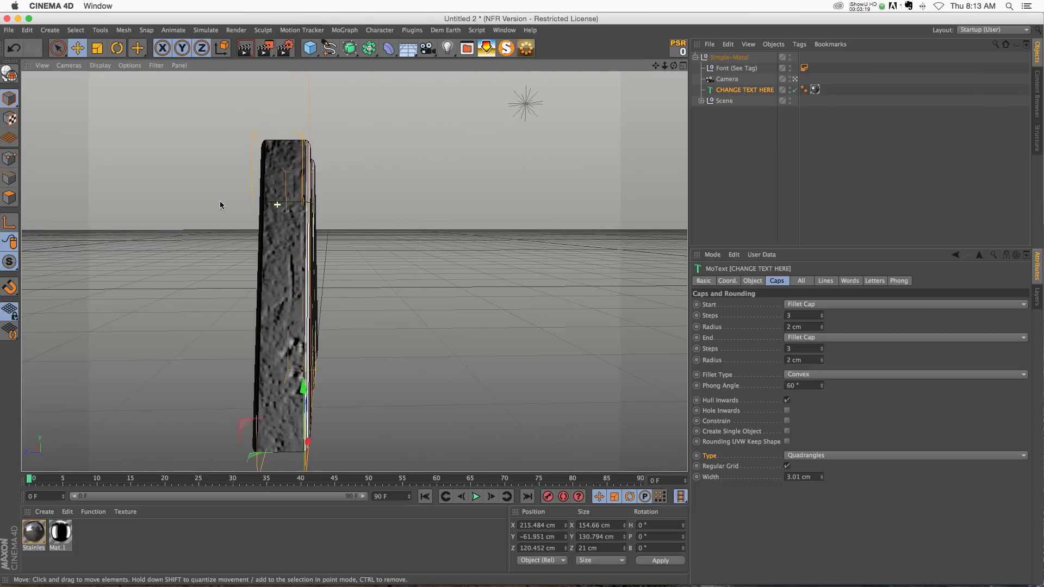
pyautogui.click(752, 282)
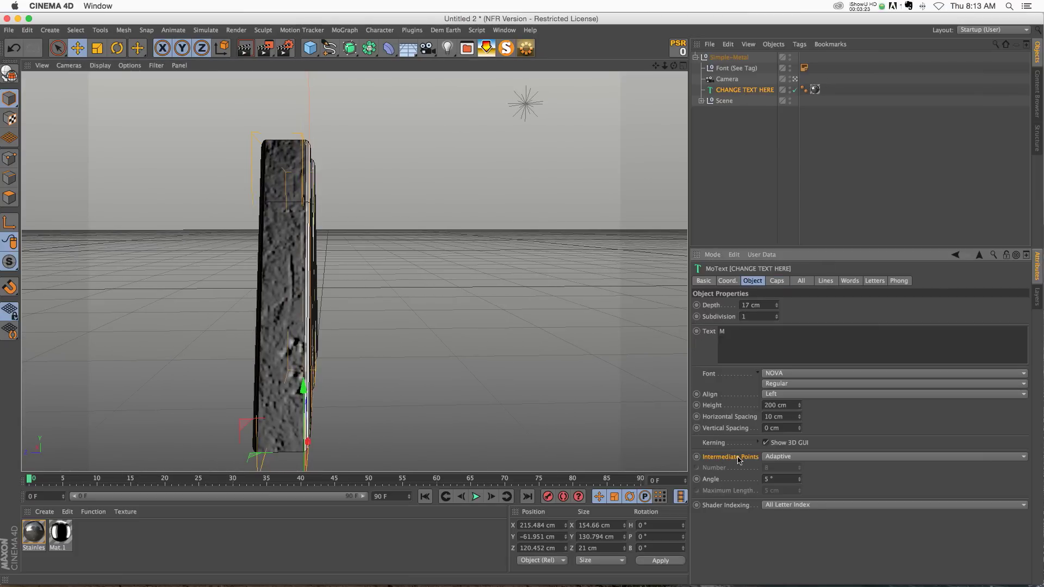
pyautogui.click(791, 461)
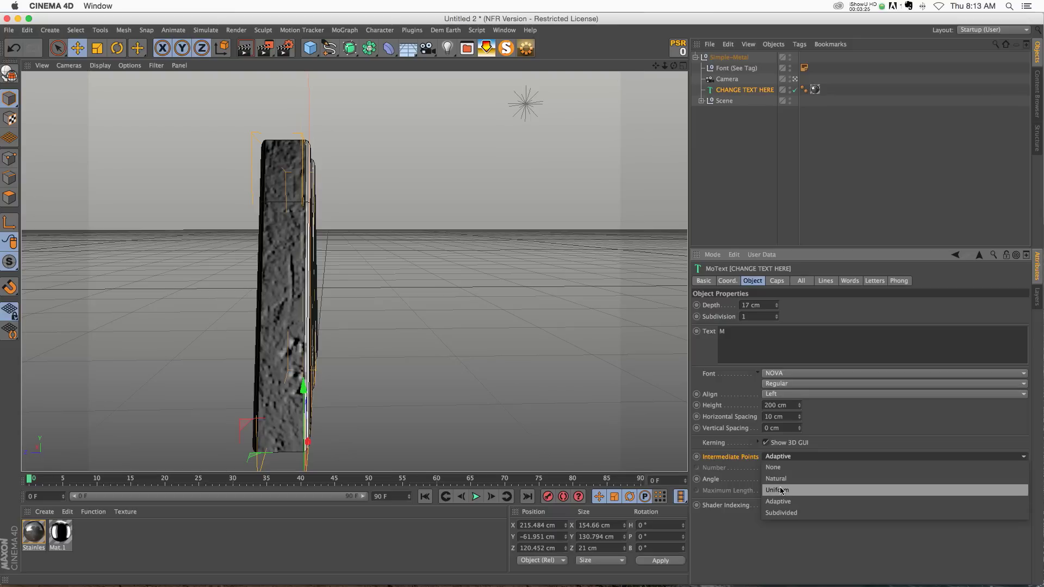
pyautogui.click(781, 488)
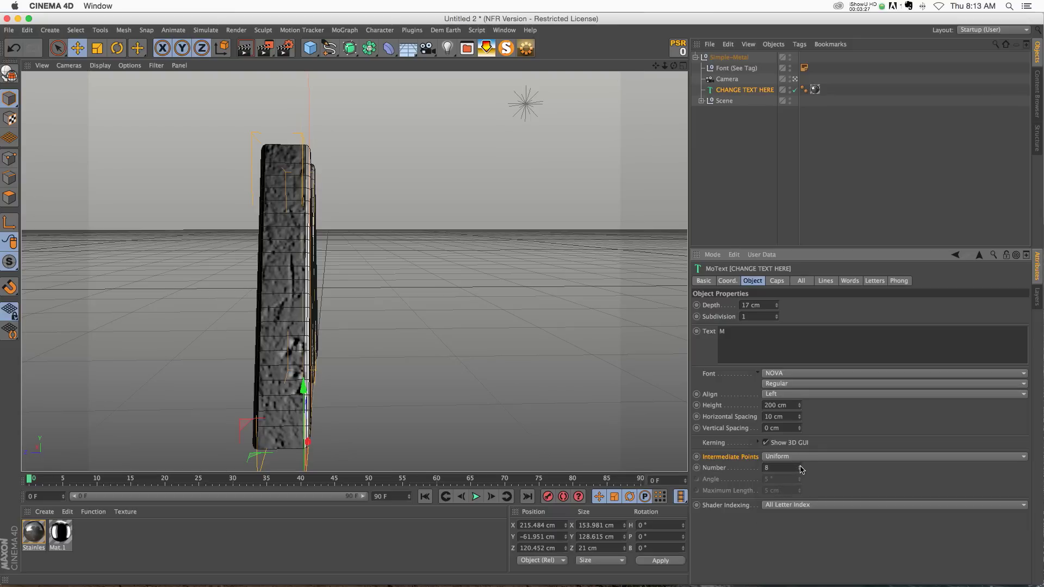
pyautogui.moveTo(800, 469); pyautogui.dragTo(800, 460)
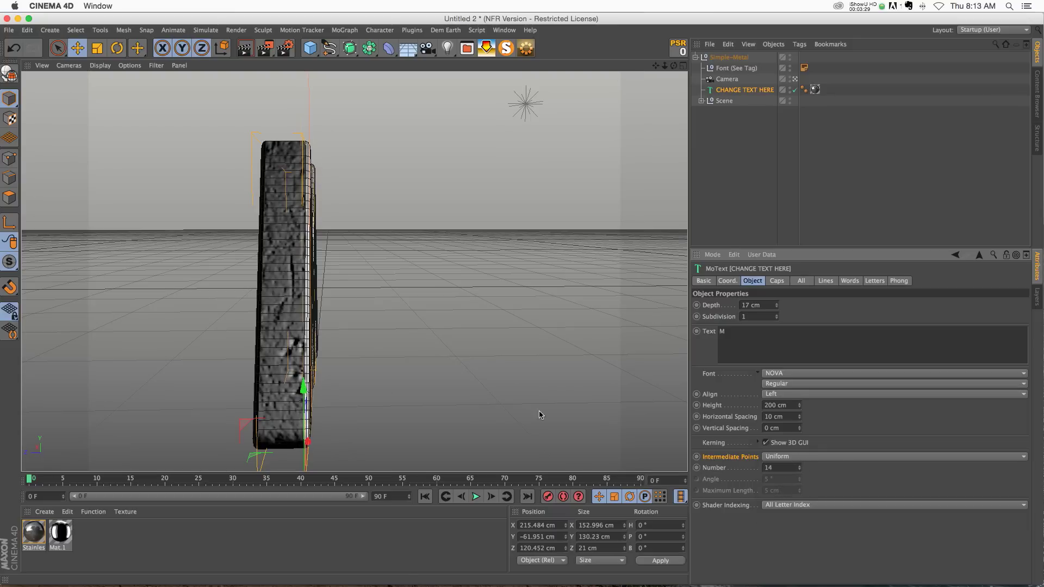
pyautogui.keyDown('alt'); pyautogui.moveTo(540, 415); pyautogui.dragTo(461, 329); pyautogui.keyUp('alt')
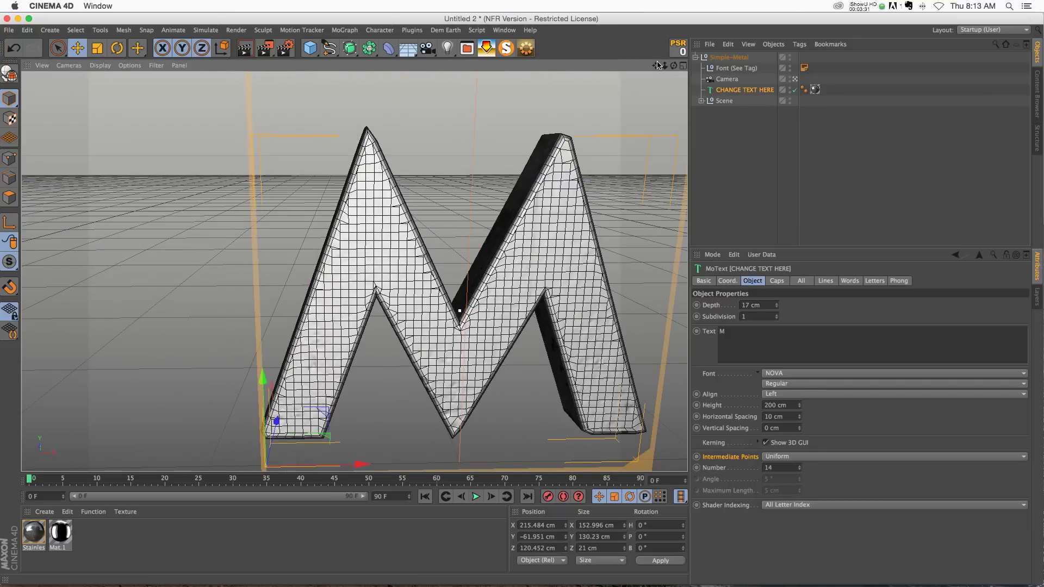
pyautogui.moveTo(655, 65); pyautogui.dragTo(666, 46)
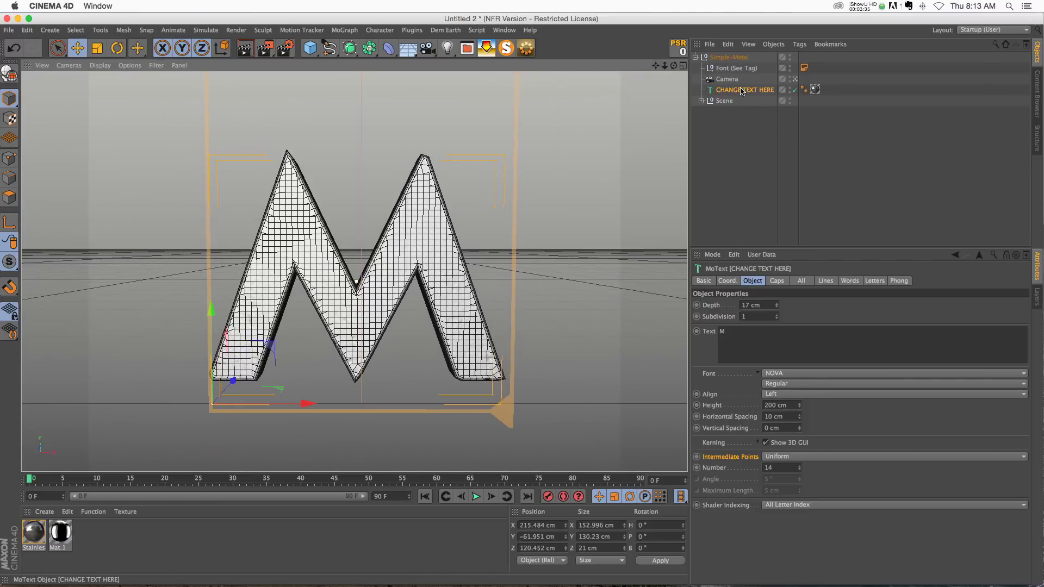
pyautogui.moveTo(664, 66); pyautogui.dragTo(647, 67)
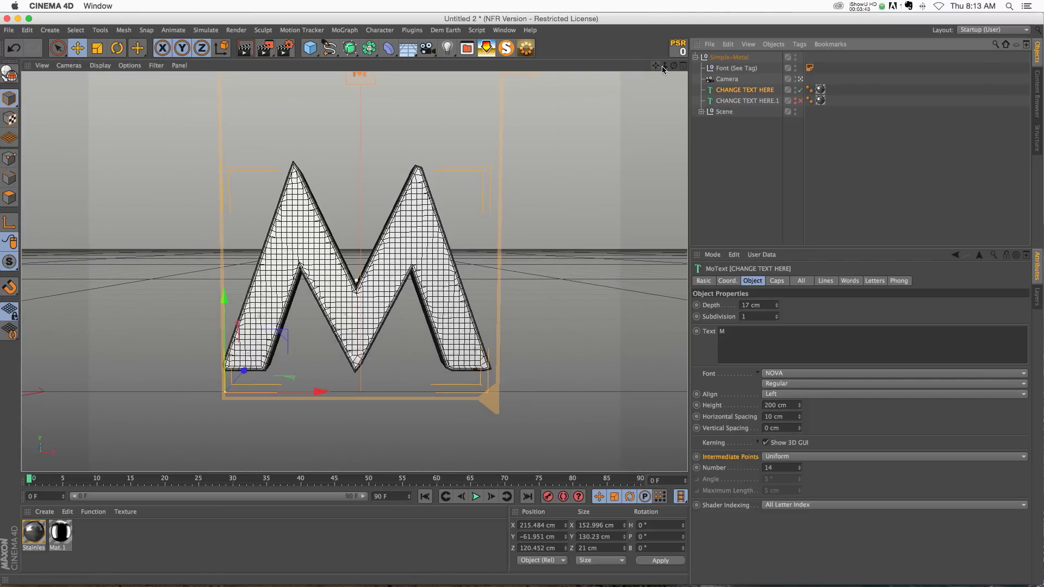
# Make the CHANGE TEXT HERE MoText object editable and expand its hierarchy down to the M Extrude object
pyautogui.moveTo(663, 66); pyautogui.dragTo(645, 65)
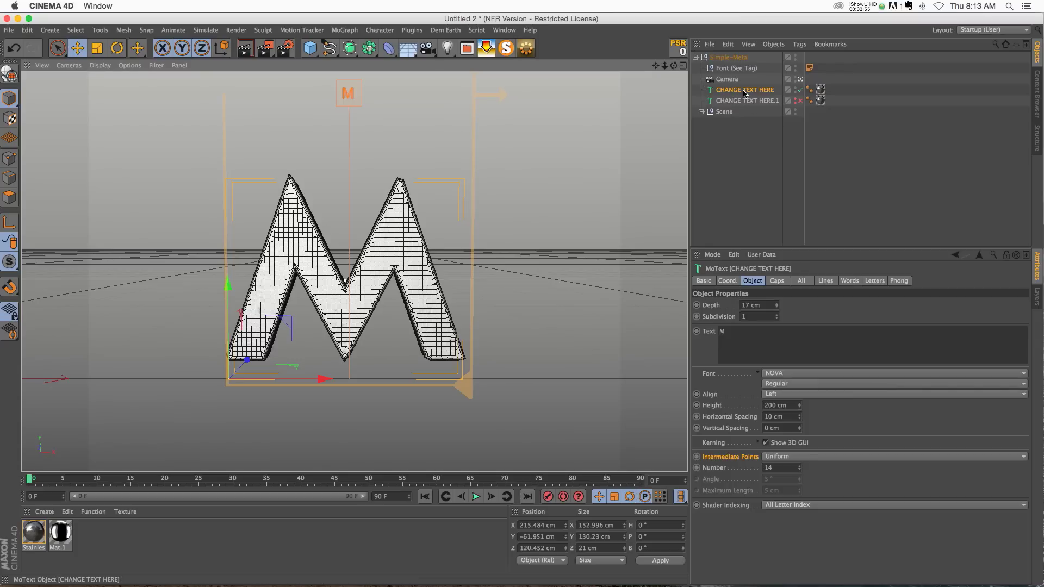
pyautogui.press('c')
pyautogui.click(701, 89)
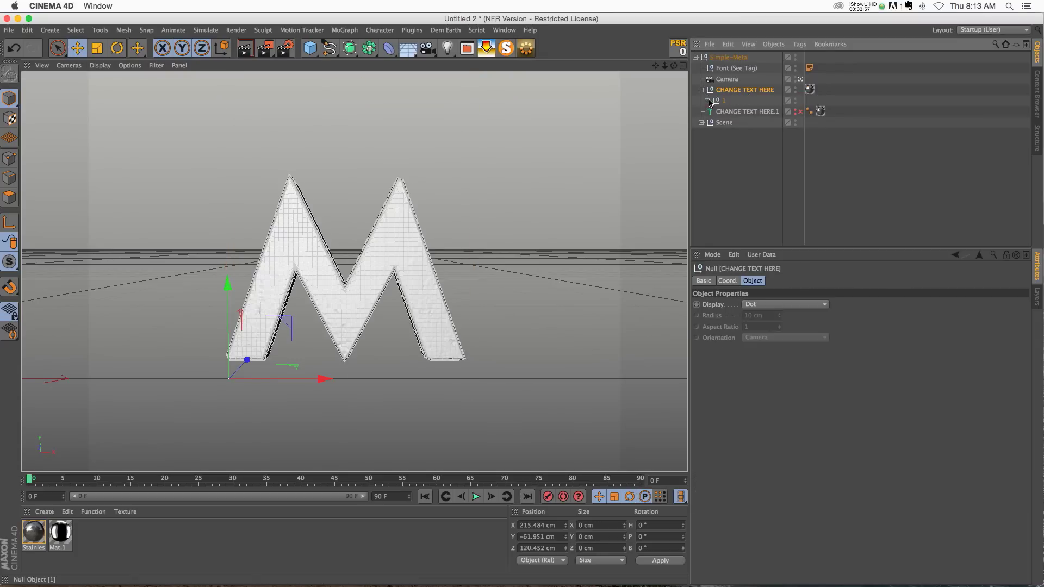
pyautogui.click(706, 101)
pyautogui.click(713, 112)
pyautogui.click(720, 123)
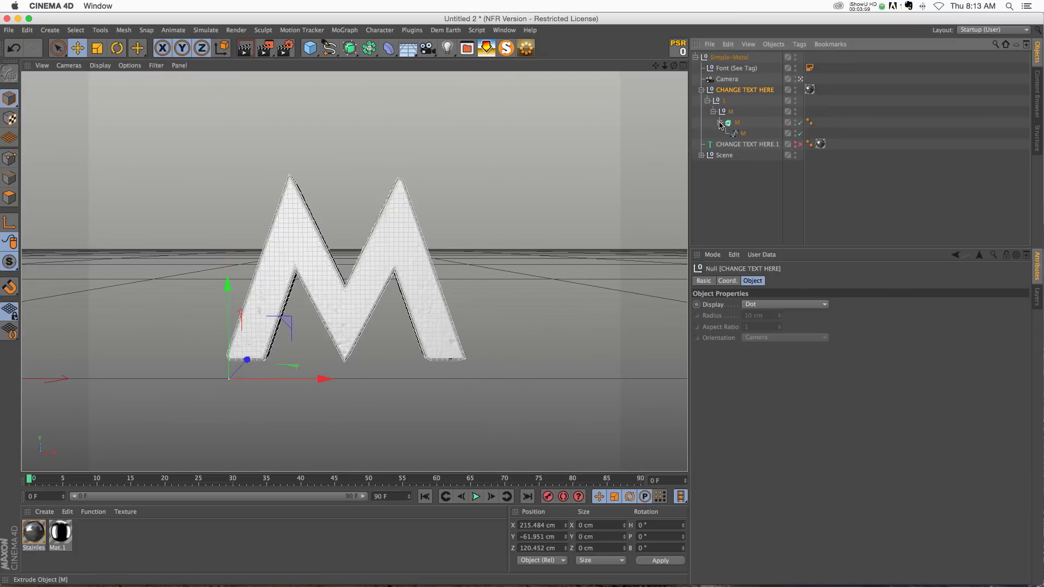
# Make the nested M Extrude object editable as well
pyautogui.click(740, 133)
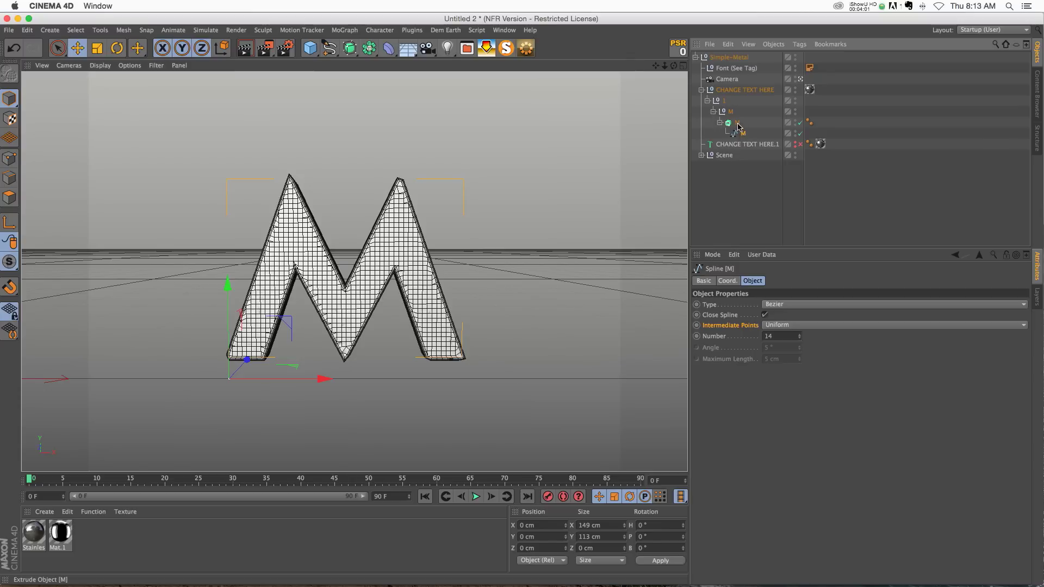
pyautogui.click(738, 125)
pyautogui.press('c')
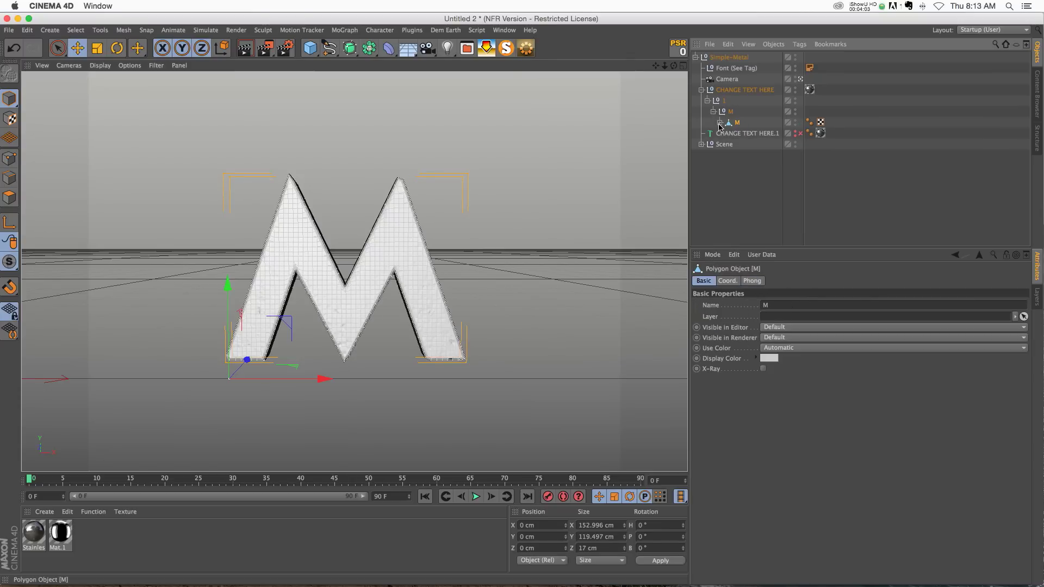
# Expand the M polygon object and merge it with its roundings and caps using Connect Objects + Delete
pyautogui.click(719, 124)
pyautogui.click(726, 144)
pyautogui.click(726, 133)
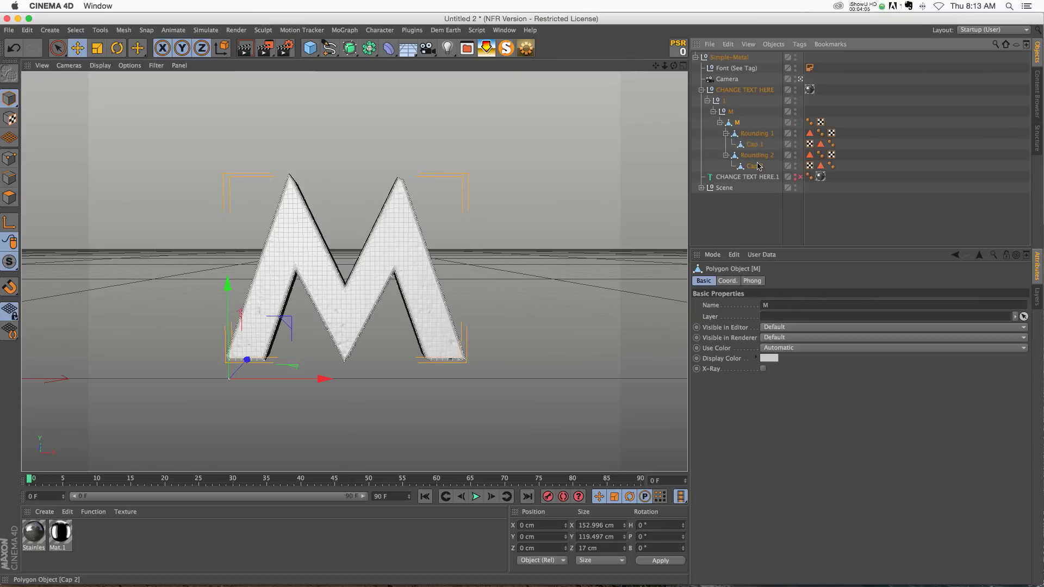
pyautogui.click(755, 166)
pyautogui.keyDown('shift'); pyautogui.click(738, 122); pyautogui.keyUp('shift')
pyautogui.click(773, 44)
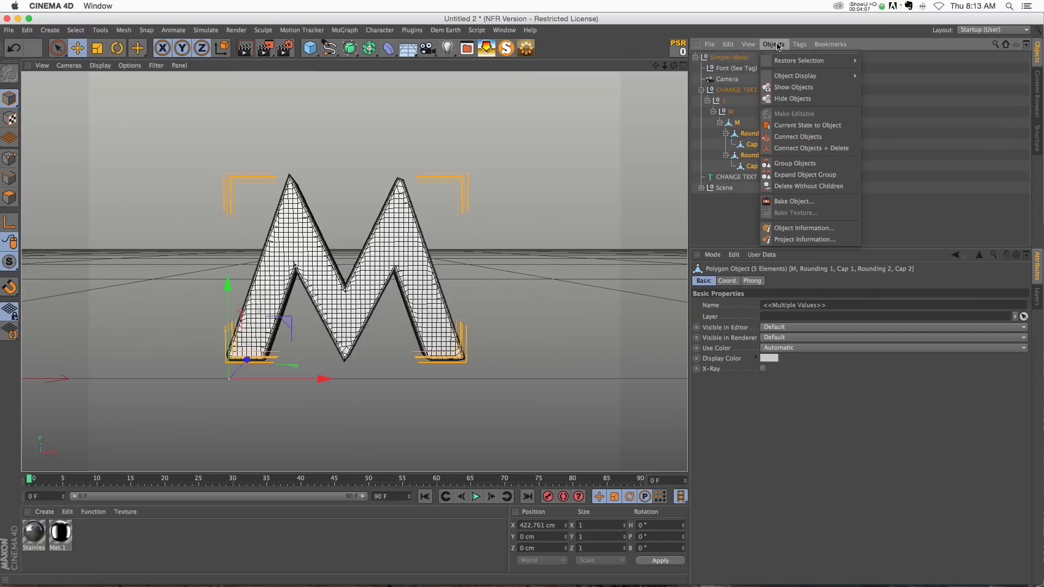
pyautogui.click(798, 148)
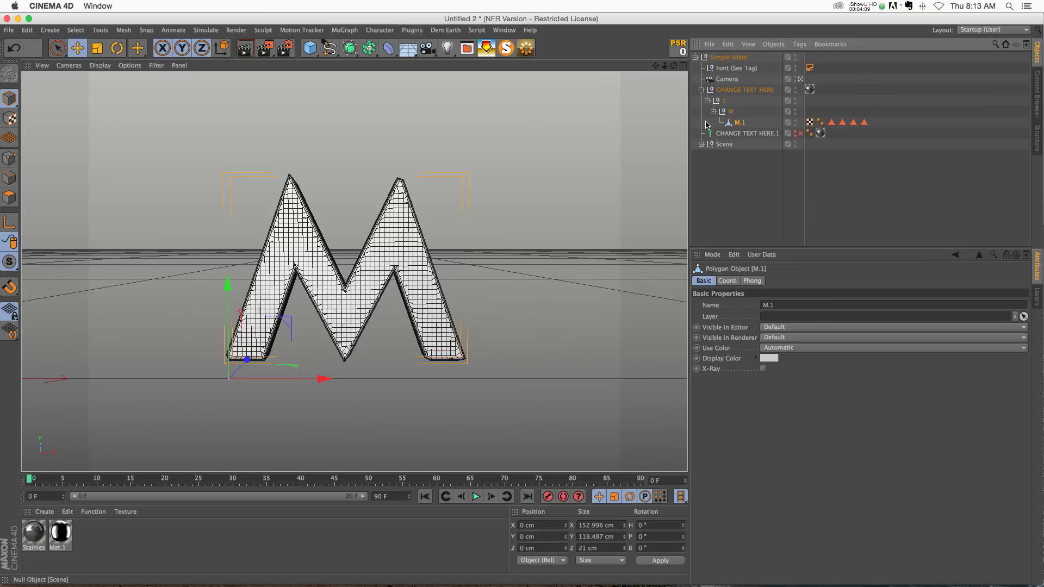
# Move the merged M.1 object out of the CHANGE TEXT HERE hierarchy and try to delete the leftover nulls
pyautogui.moveTo(742, 122); pyautogui.dragTo(722, 90)
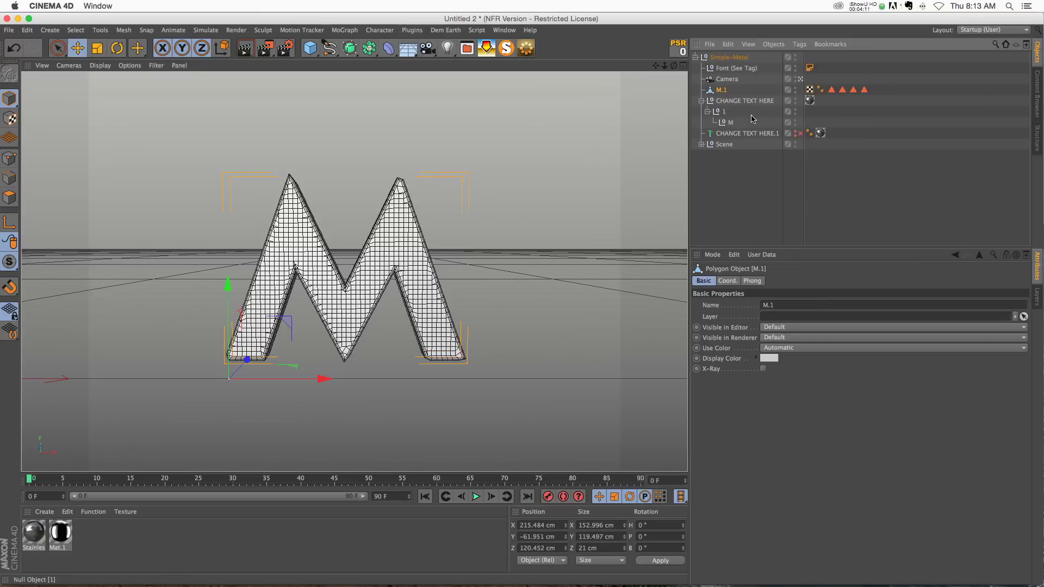
pyautogui.press('Delete')
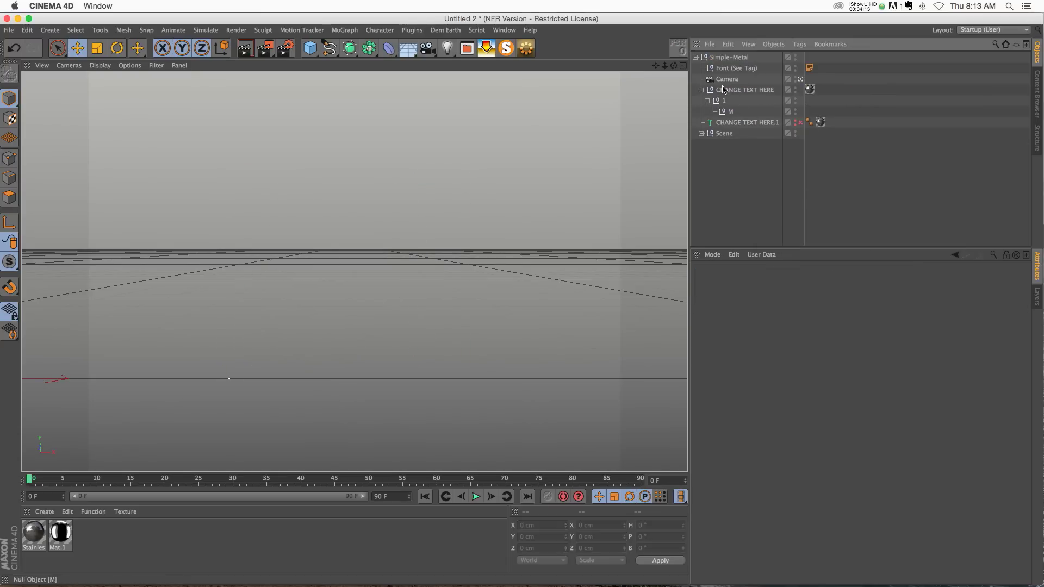
pyautogui.click(725, 91)
pyautogui.press('Delete')
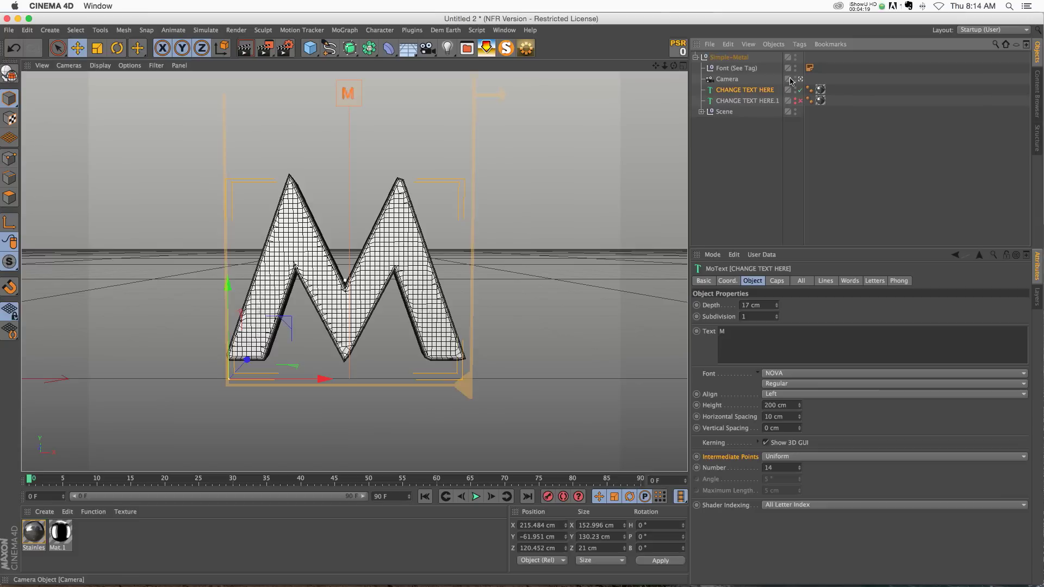
# Undo the manual conversion and convert the MoText letter into one merged polygon object, keeping a disabled original
pyautogui.press('super+z')
pyautogui.click(526, 48)
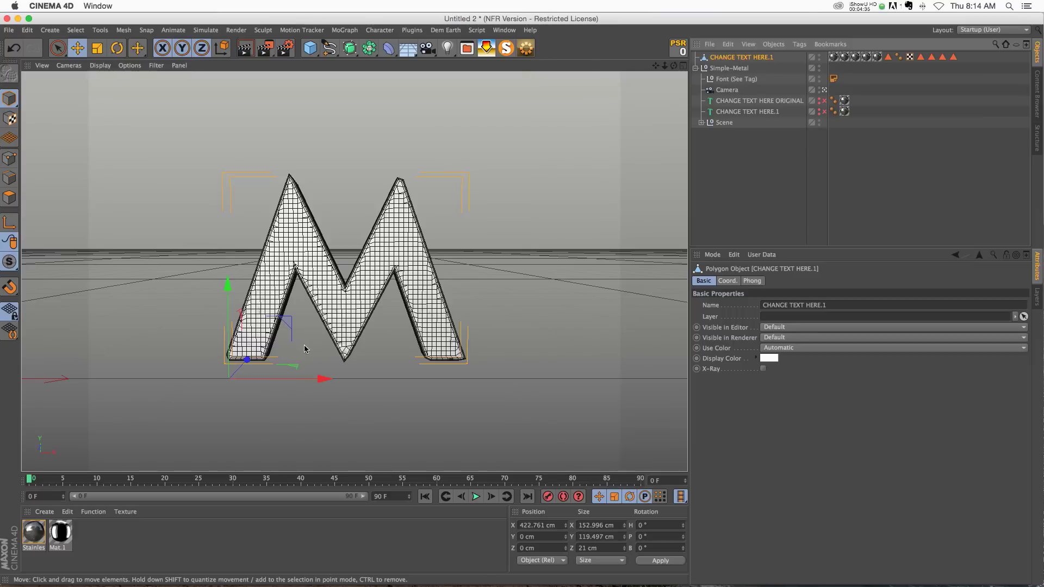
pyautogui.keyDown('alt'); pyautogui.moveTo(387, 321); pyautogui.dragTo(356, 302); pyautogui.keyUp('alt')
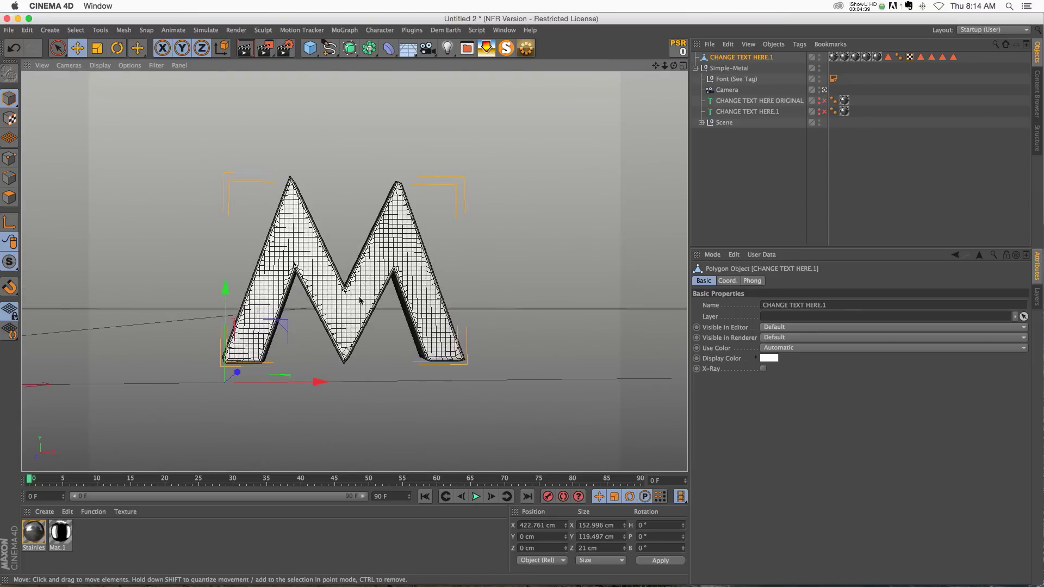
# Collapse the Simple-Metal group and add a Cloth simulation tag to the CHANGE TEXT HERE.1 polygon object
pyautogui.click(696, 68)
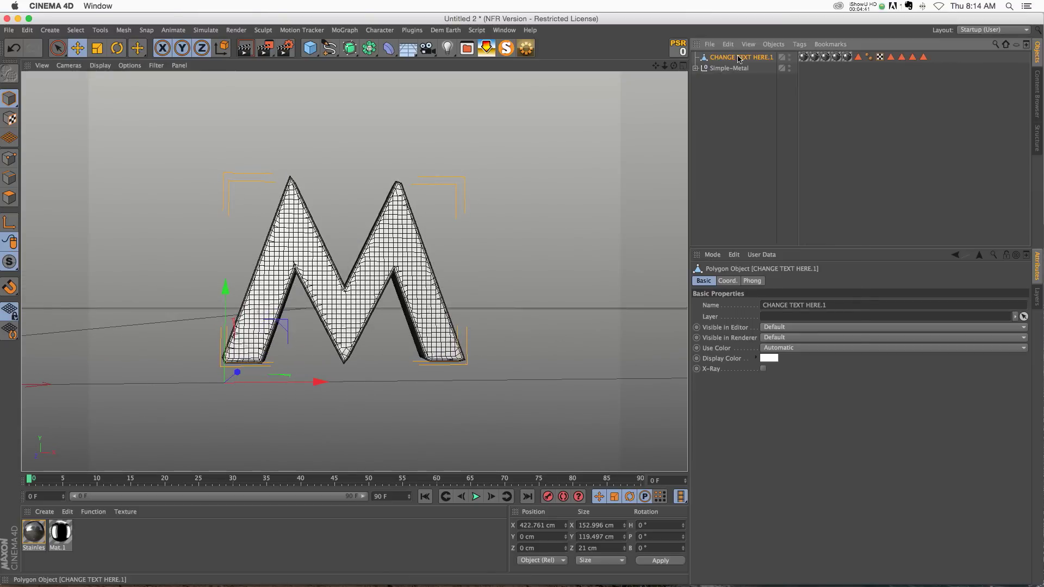
pyautogui.rightClick(738, 58)
pyautogui.moveTo(805, 67)
pyautogui.moveTo(794, 156)
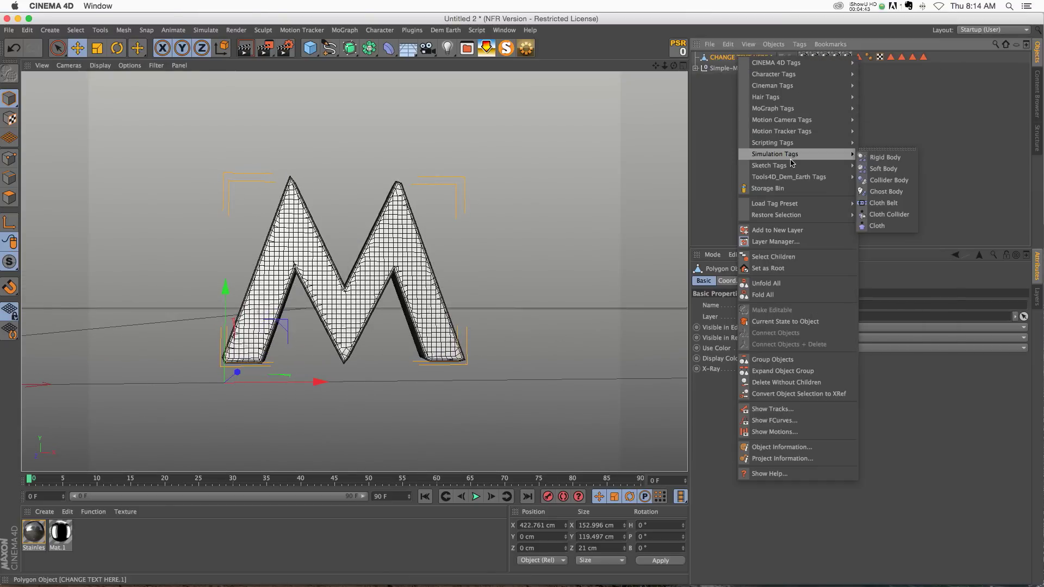
pyautogui.click(888, 224)
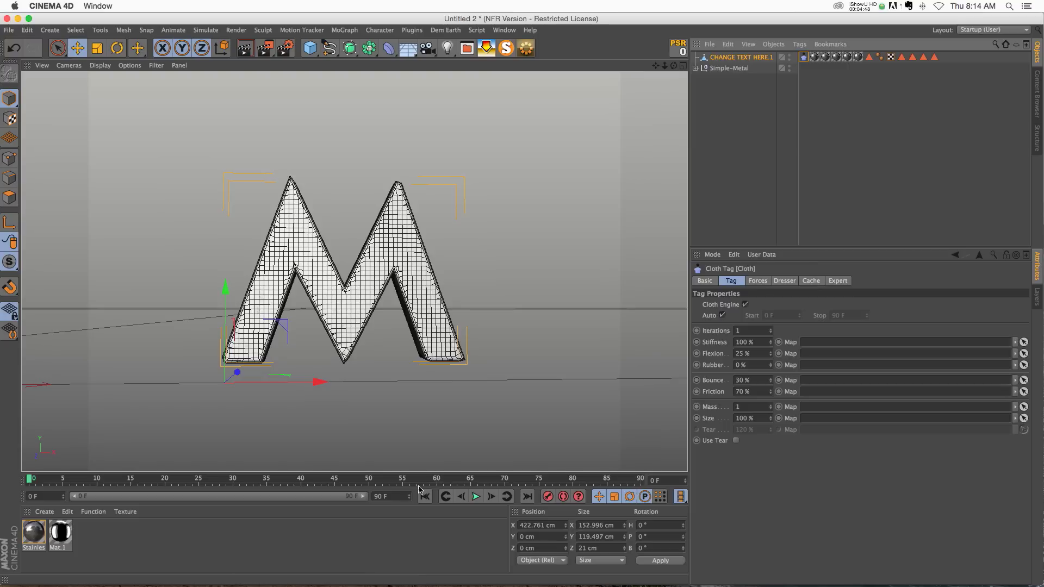
# Play the cloth simulation briefly to check the letter's motion, and return to frame 0
pyautogui.click(477, 497)
pyautogui.click(477, 497)
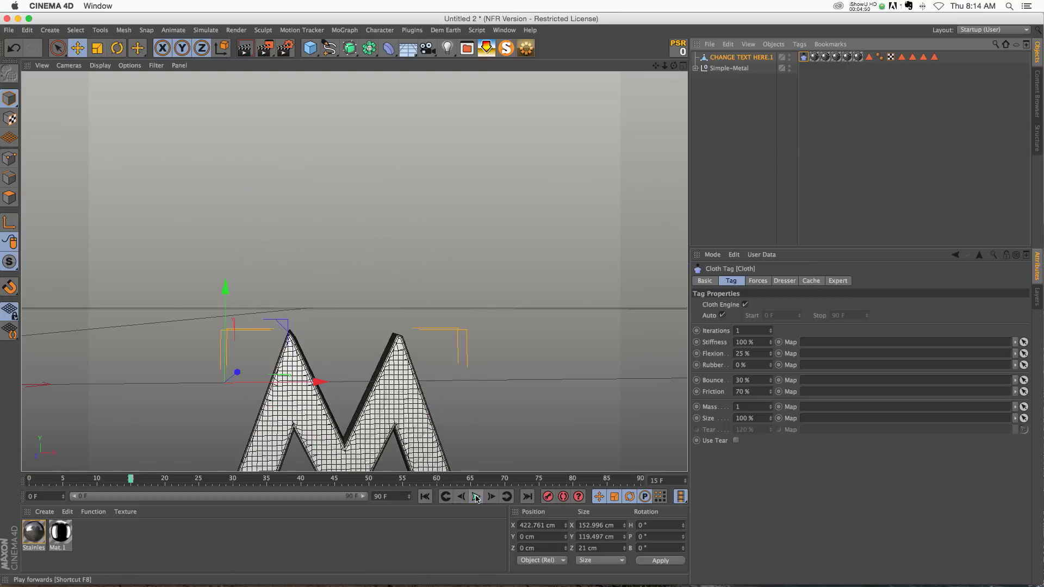
pyautogui.click(425, 497)
# Set the Cloth tag's Gravity to 0 in its force settings
pyautogui.click(759, 281)
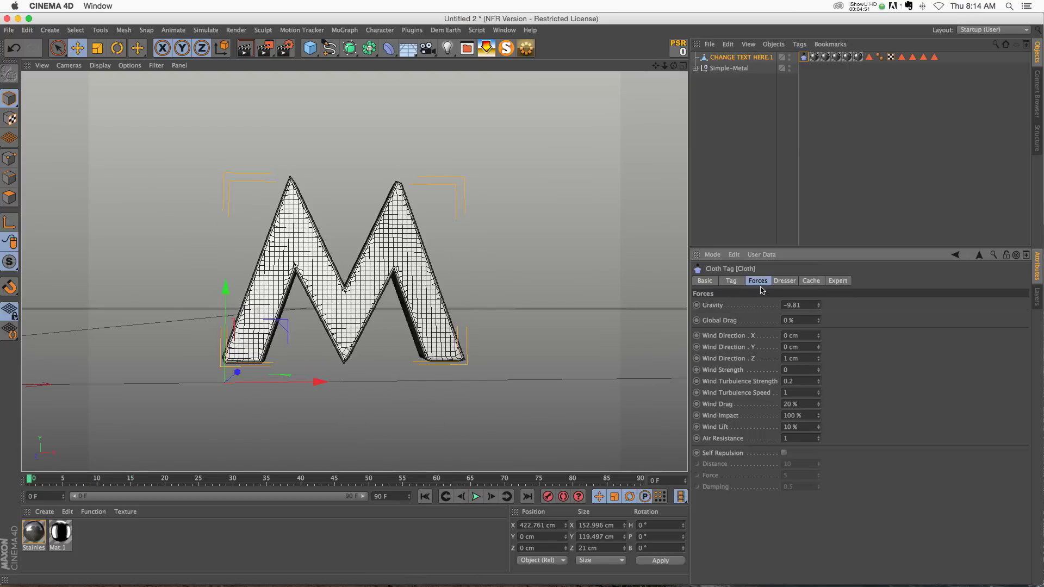
pyautogui.doubleClick(803, 306)
pyautogui.write('0')
# Add an Attractor particle object and move it along X to about 495 cm, in line with the letter
pyautogui.click(213, 30)
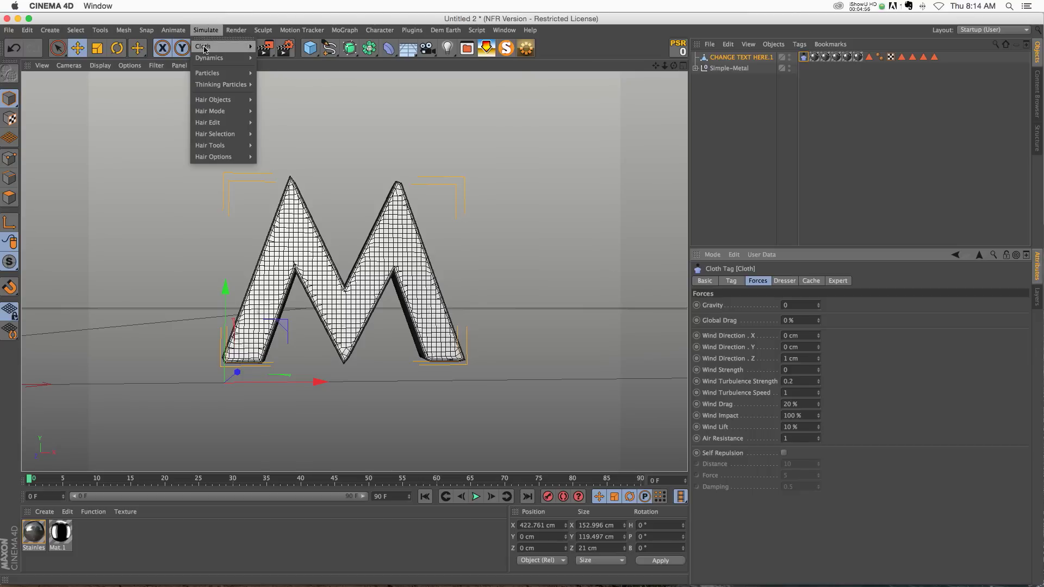
pyautogui.moveTo(234, 73)
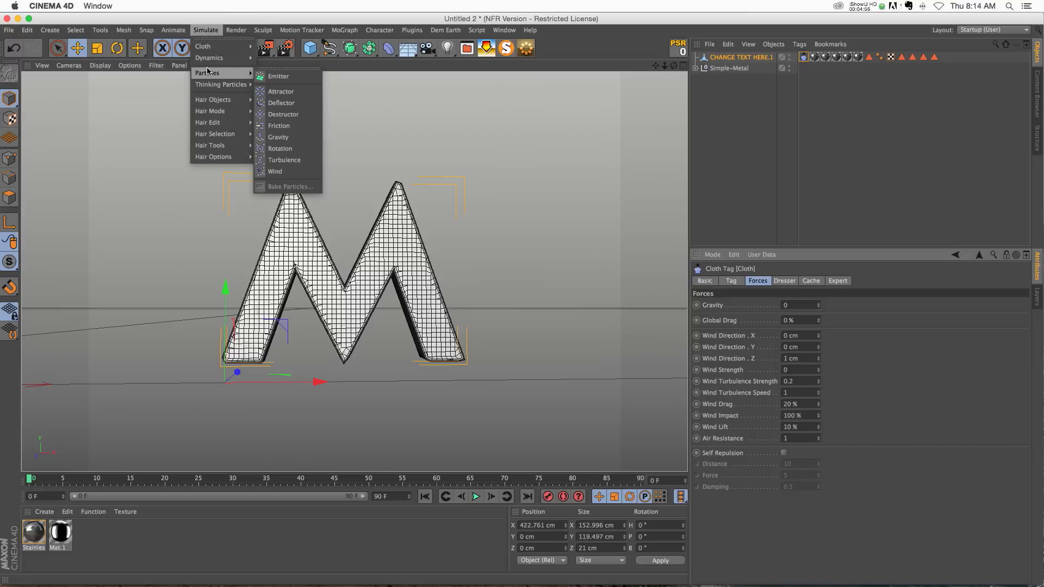
pyautogui.click(282, 93)
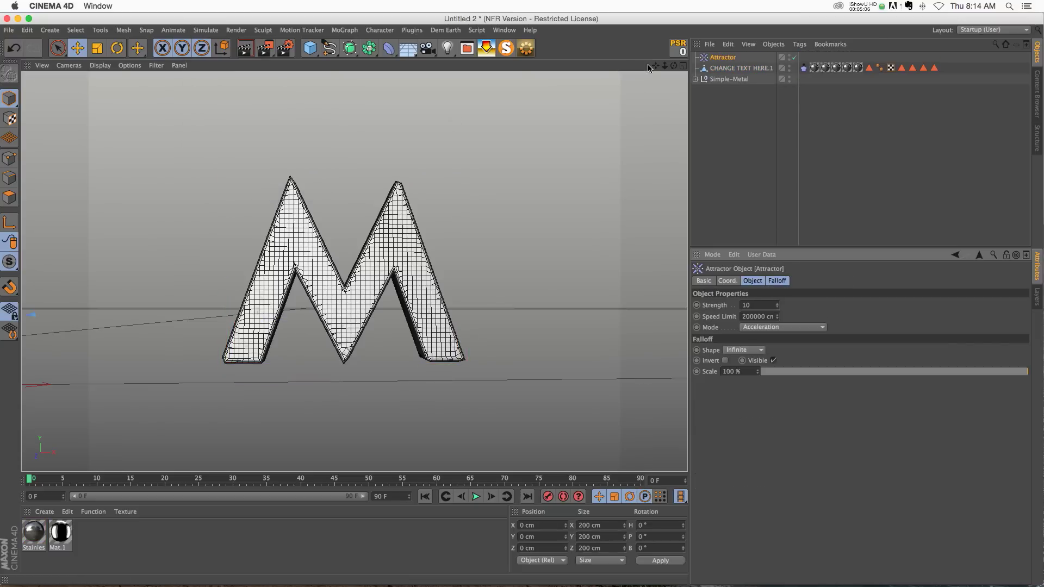
pyautogui.moveTo(662, 68); pyautogui.dragTo(500, 67)
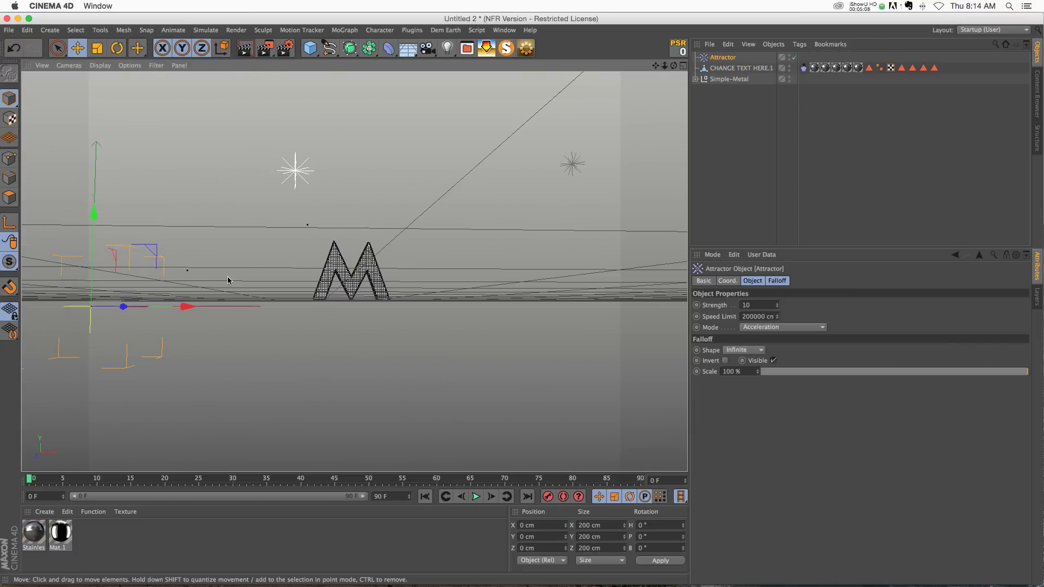
pyautogui.moveTo(200, 308); pyautogui.dragTo(460, 308)
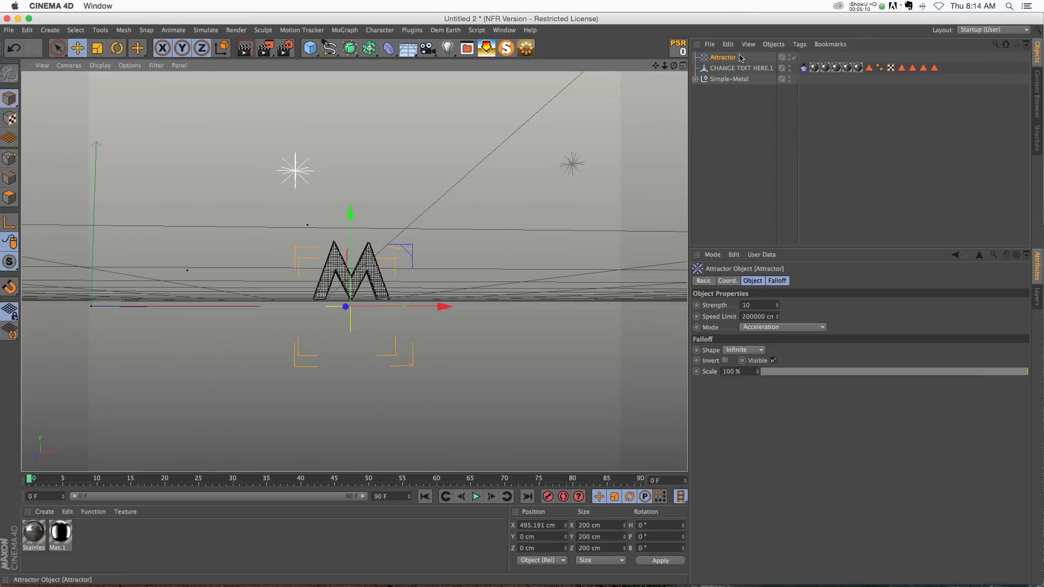
# Set the Attractor's falloff shape to Linear
pyautogui.click(780, 283)
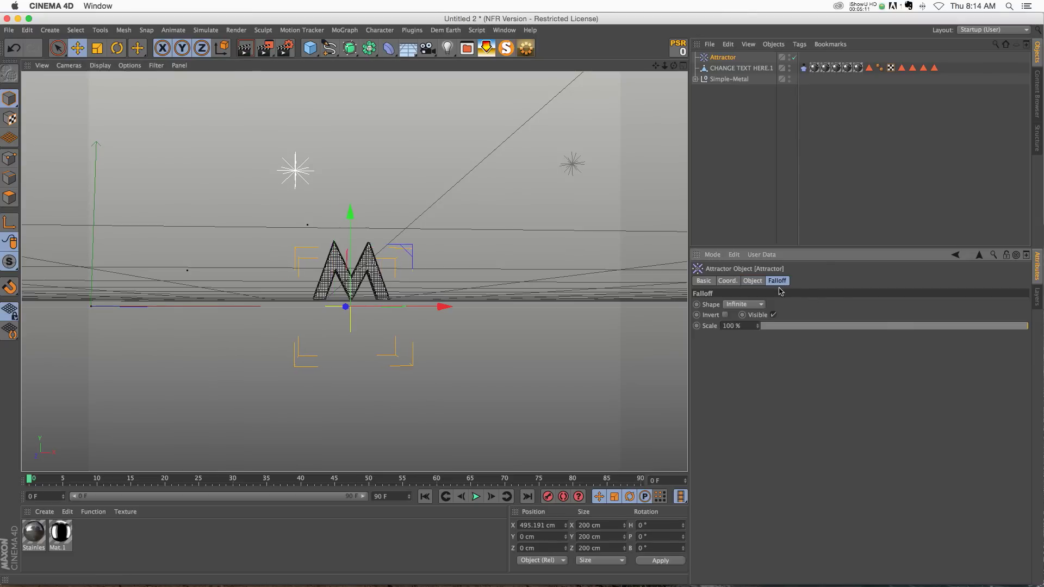
pyautogui.click(745, 306)
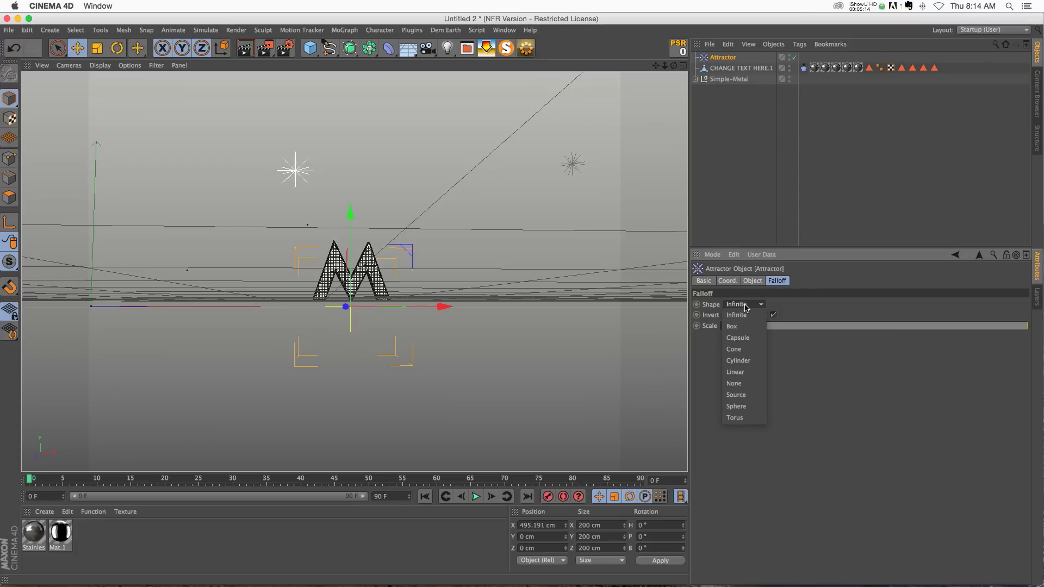
pyautogui.click(745, 372)
pyautogui.scroll(5, 379, 291)
pyautogui.keyDown('alt'); pyautogui.moveTo(373, 287); pyautogui.dragTo(431, 161); pyautogui.keyUp('alt')
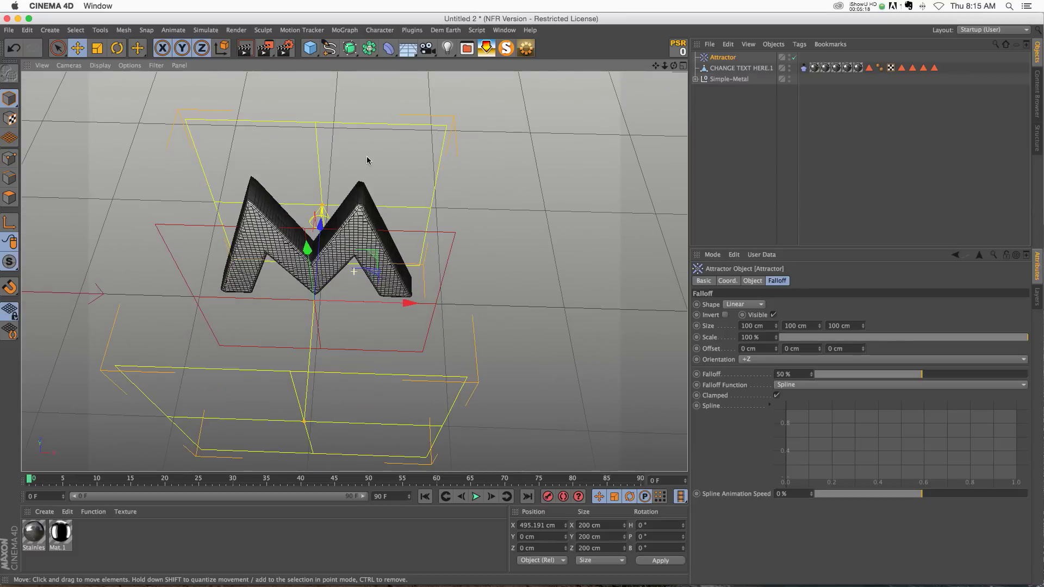
# Rotate the Attractor to a 90° heading and position it at about Y 68 cm and Z 21 cm within the letter
pyautogui.press('r')
pyautogui.moveTo(340, 353); pyautogui.dragTo(383, 284)
pyautogui.press('super+z')
pyautogui.press('e')
pyautogui.keyDown('alt'); pyautogui.moveTo(306, 244); pyautogui.dragTo(315, 190); pyautogui.keyUp('alt')
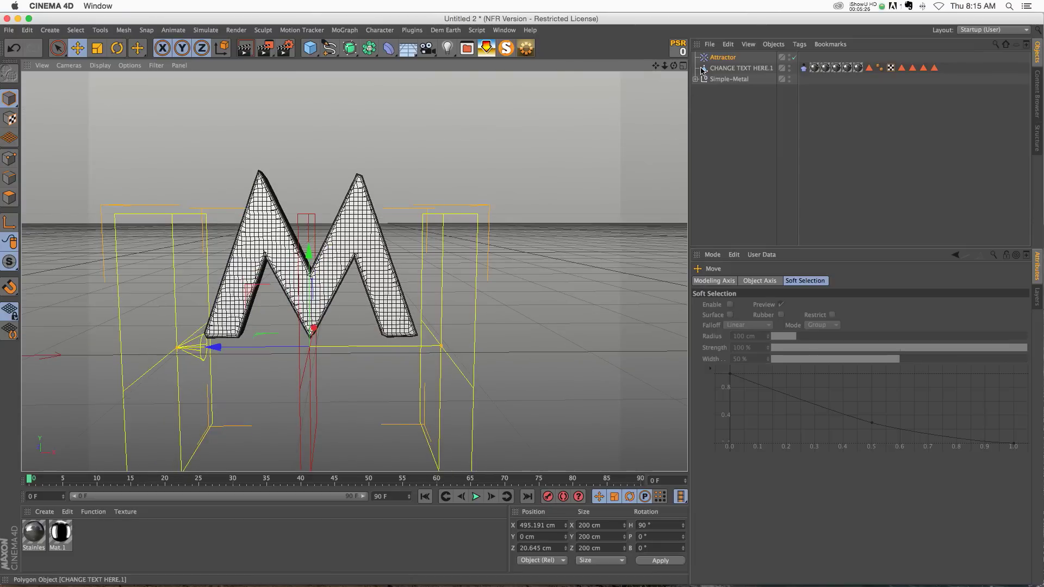
pyautogui.keyDown('alt'); pyautogui.moveTo(307, 204); pyautogui.dragTo(306, 171, button='middle'); pyautogui.keyUp('alt')
pyautogui.moveTo(309, 215); pyautogui.dragTo(312, 126)
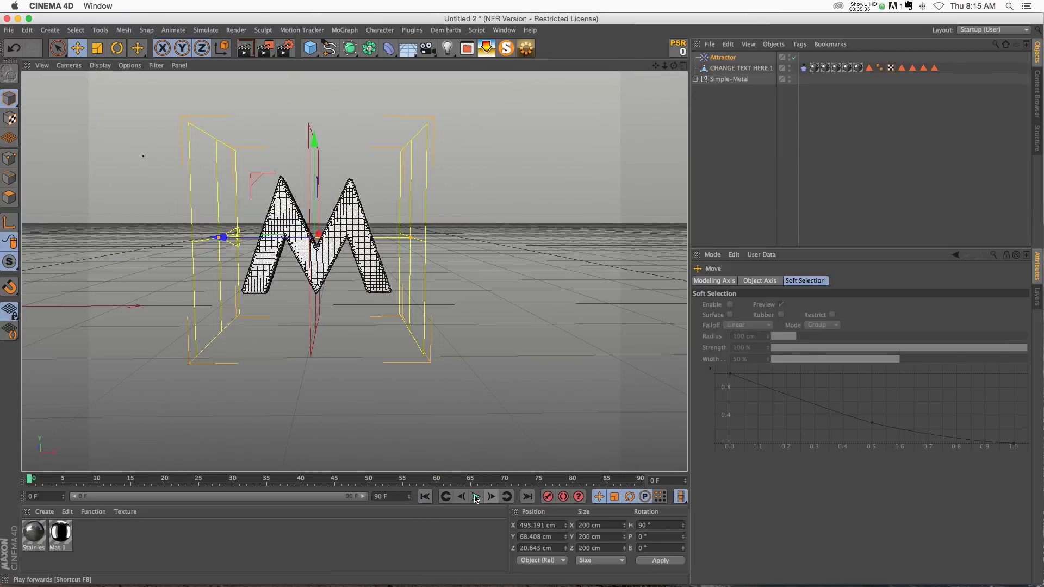
# Play the simulation with the Attractor in place and return to frame 0
pyautogui.click(472, 496)
pyautogui.click(424, 496)
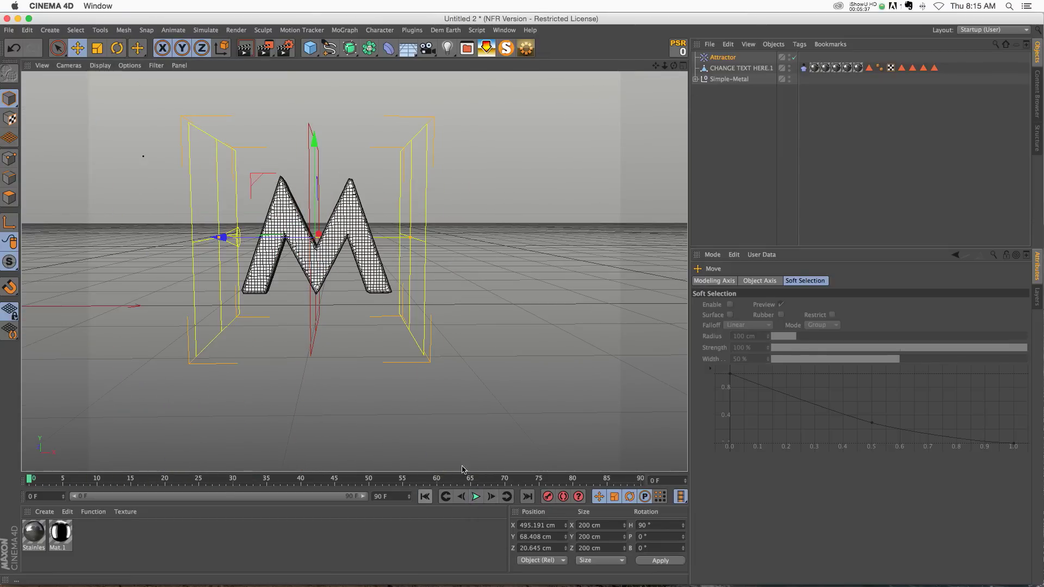
# Add the Attractor to the Include list of the Cloth tag's Expert settings and play the simulation to check its pull
pyautogui.click(803, 68)
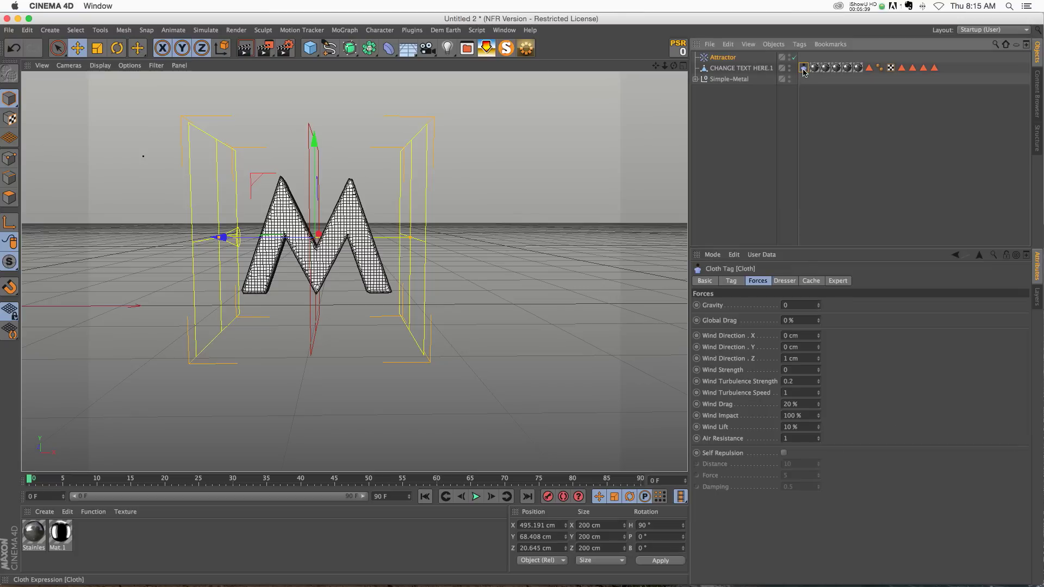
pyautogui.click(838, 281)
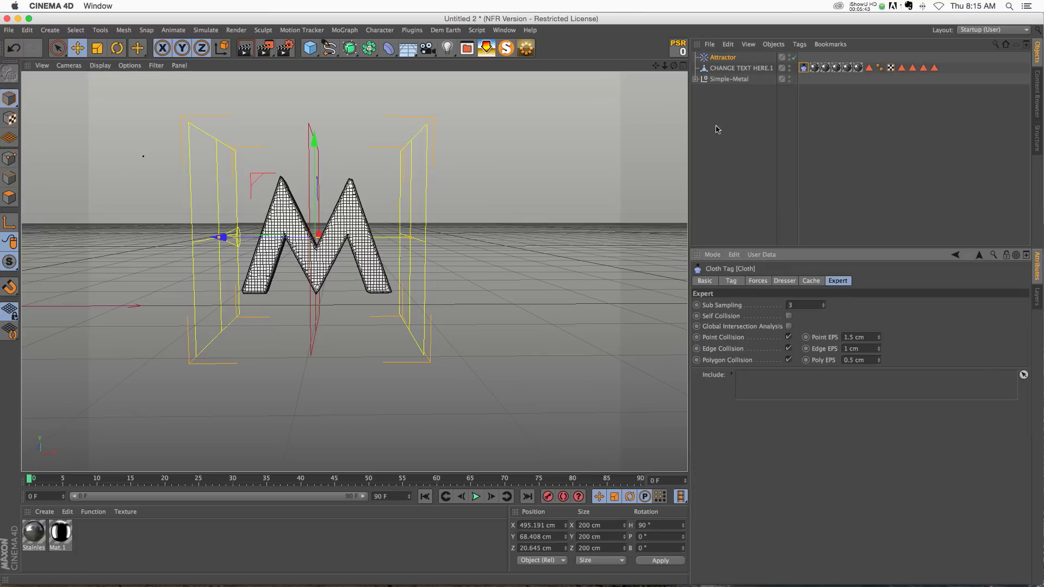
pyautogui.moveTo(719, 55); pyautogui.dragTo(774, 195)
pyautogui.moveTo(763, 386); pyautogui.dragTo(768, 381)
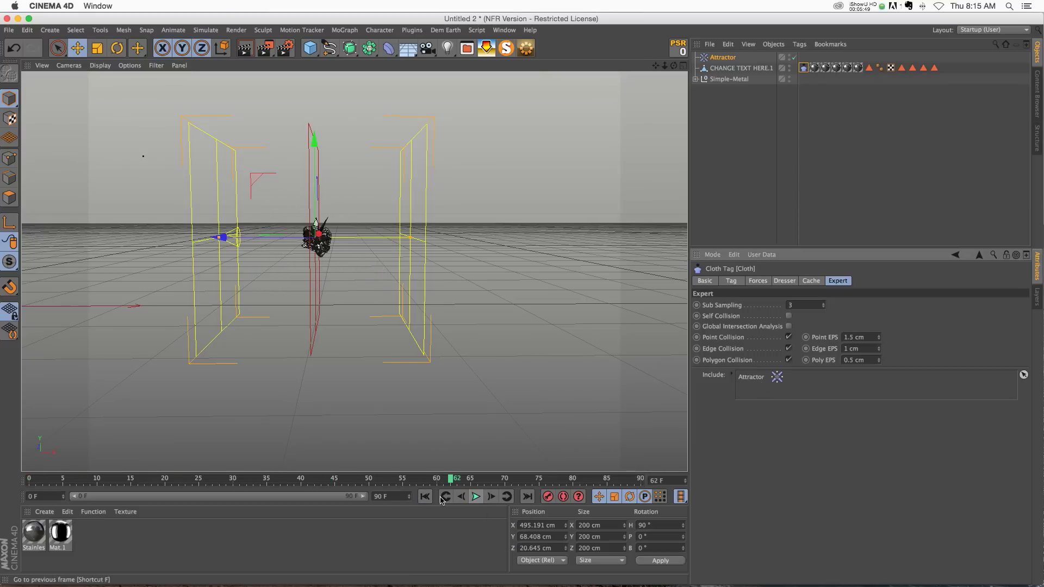
pyautogui.click(476, 496)
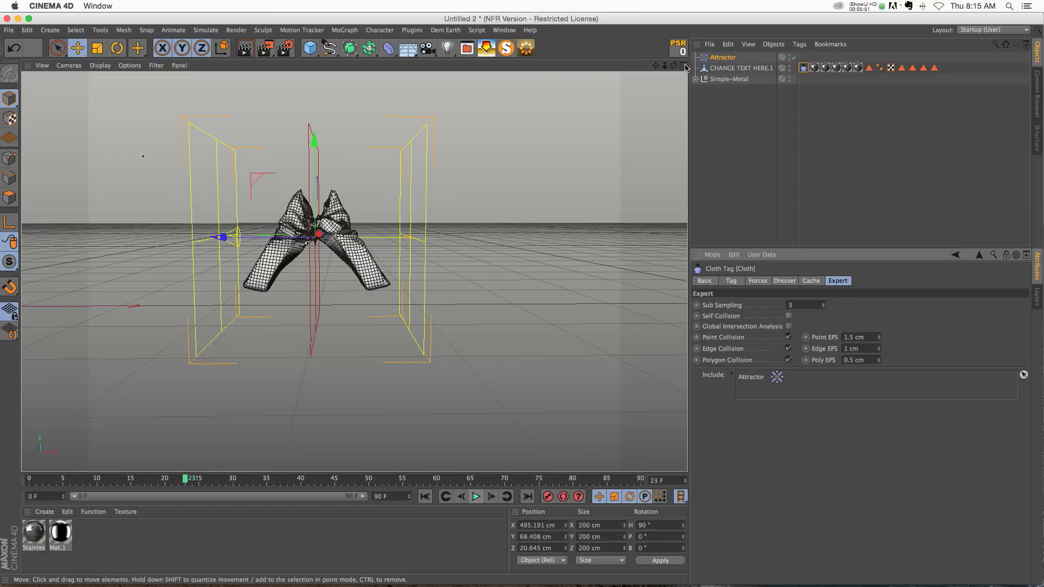
# Set the Attractor's strength to -10 and play the simulation from frame 0
pyautogui.click(729, 60)
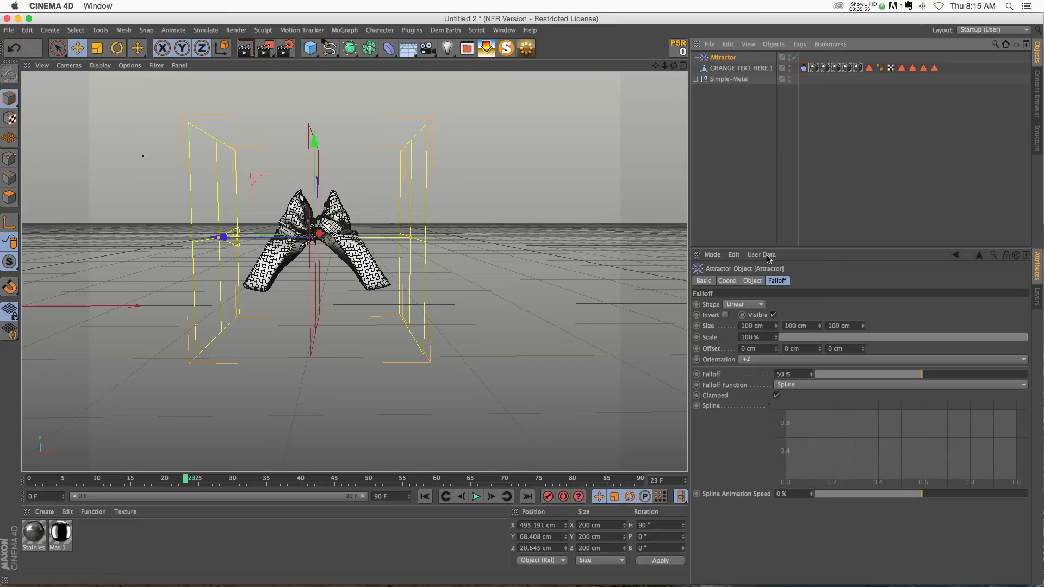
pyautogui.click(752, 281)
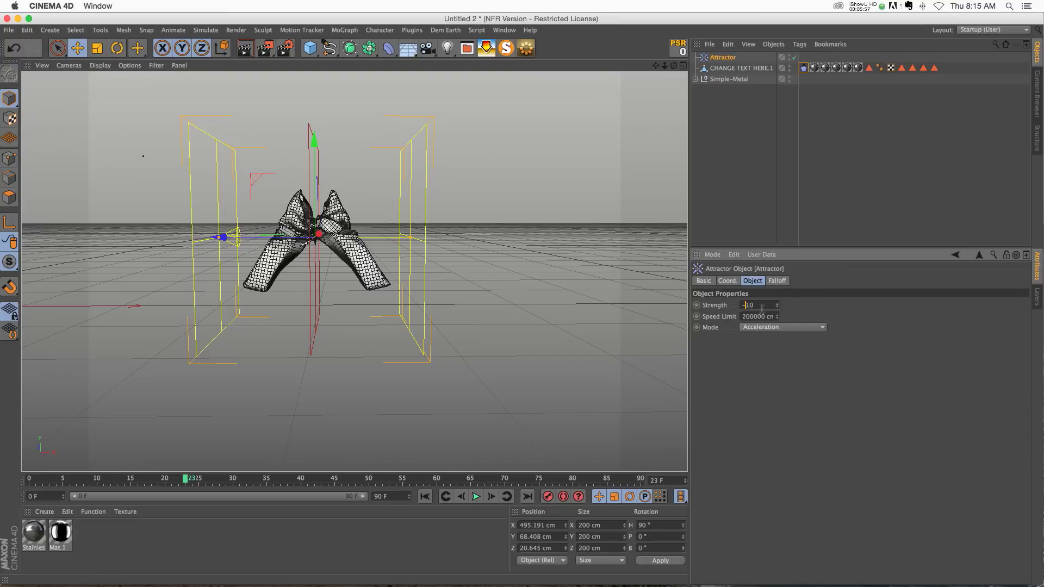
pyautogui.click(425, 496)
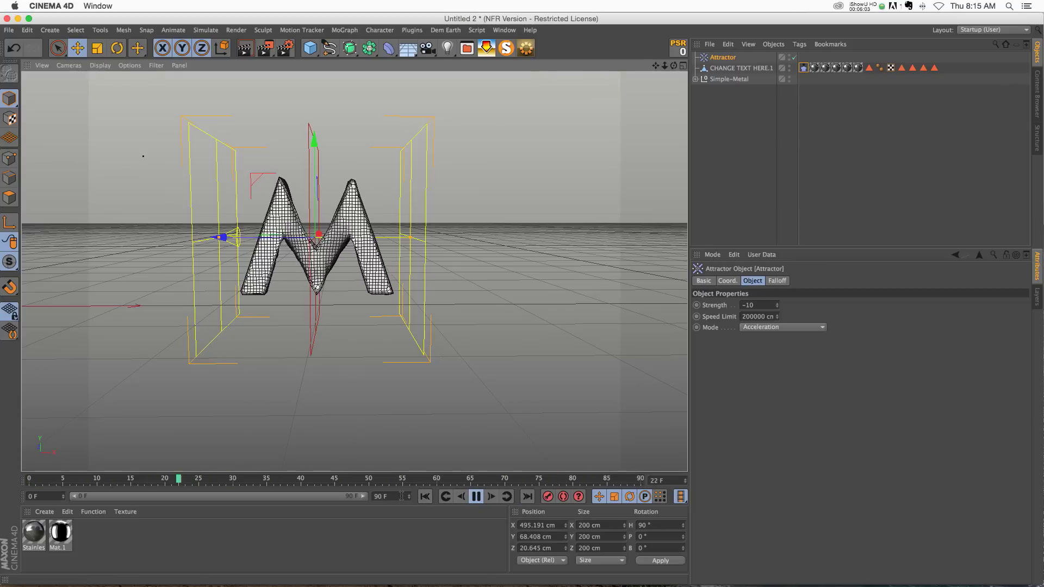
# Lengthen the animation to 300 frames and extend the preview range to frame 300
pyautogui.moveTo(402, 496); pyautogui.dragTo(311, 494)
pyautogui.write('300')
pyautogui.press('Return')
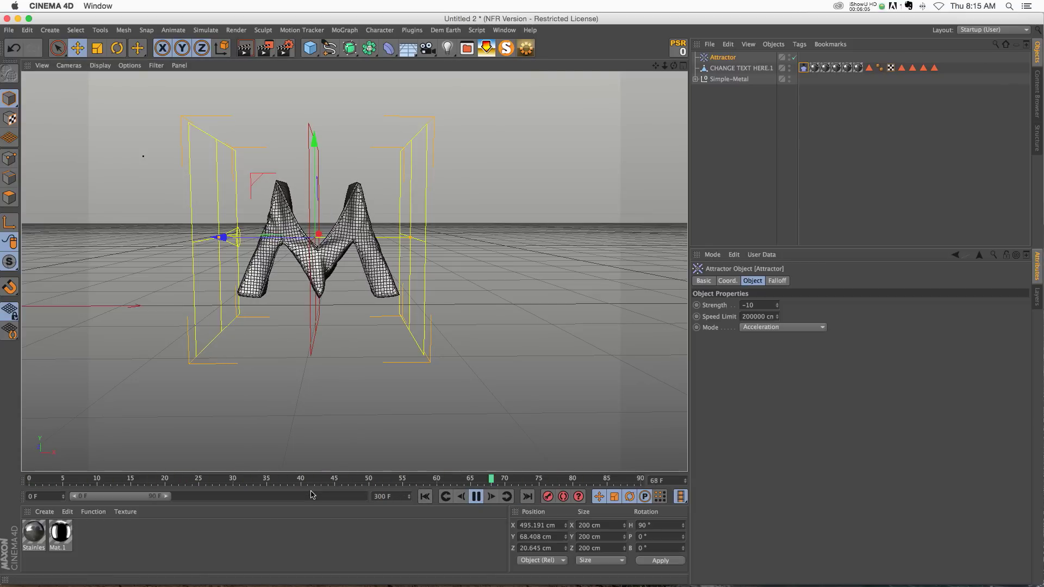
pyautogui.moveTo(167, 495); pyautogui.dragTo(363, 496)
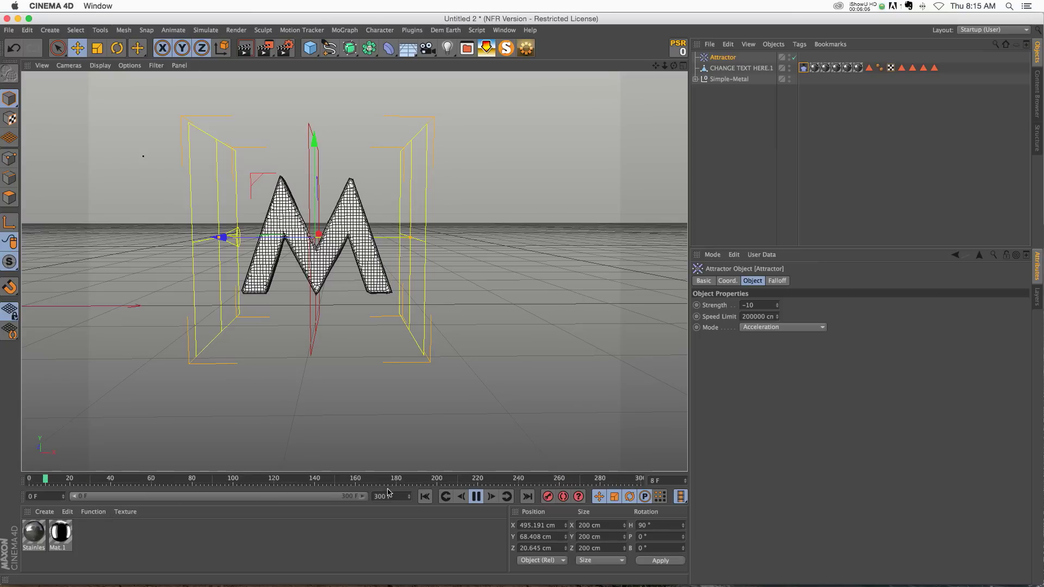
# Replay the simulation from frame 0 to check how the Attractor deforms the letter
pyautogui.click(476, 497)
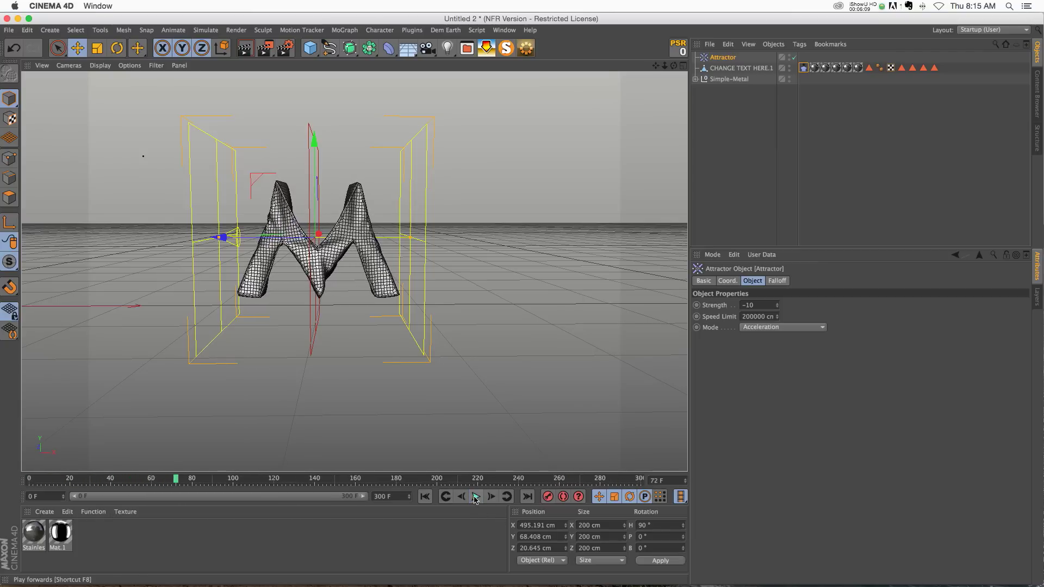
pyautogui.click(423, 496)
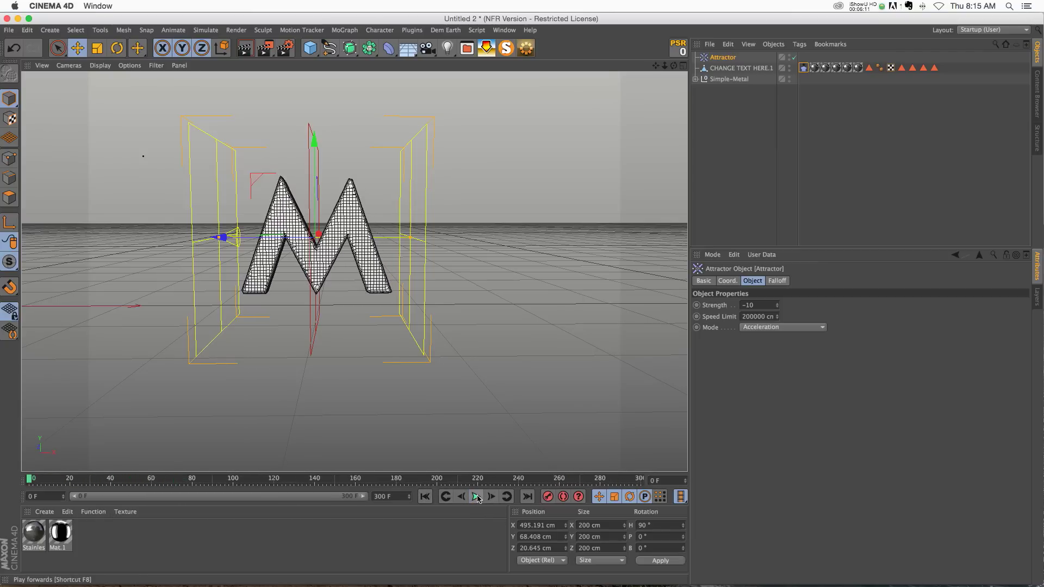
pyautogui.click(477, 496)
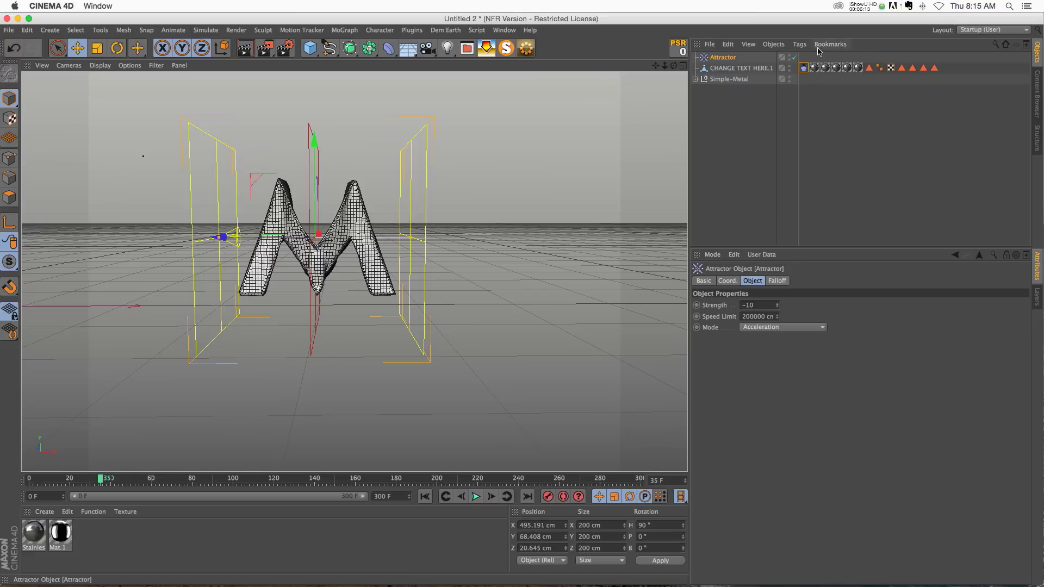
# Enable Use Tear in the Cloth tag's tag properties
pyautogui.click(803, 68)
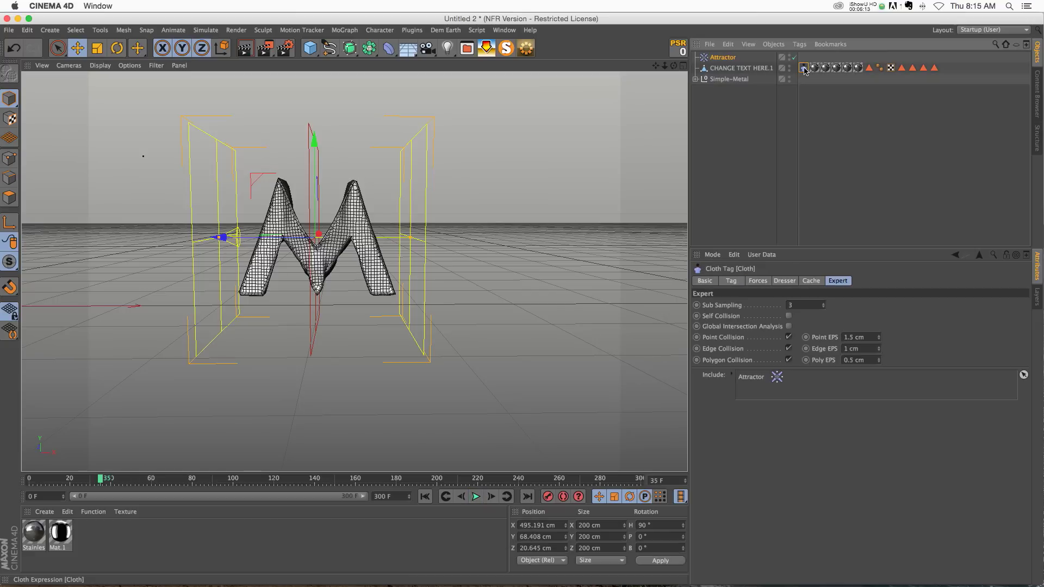
pyautogui.click(757, 282)
pyautogui.click(731, 281)
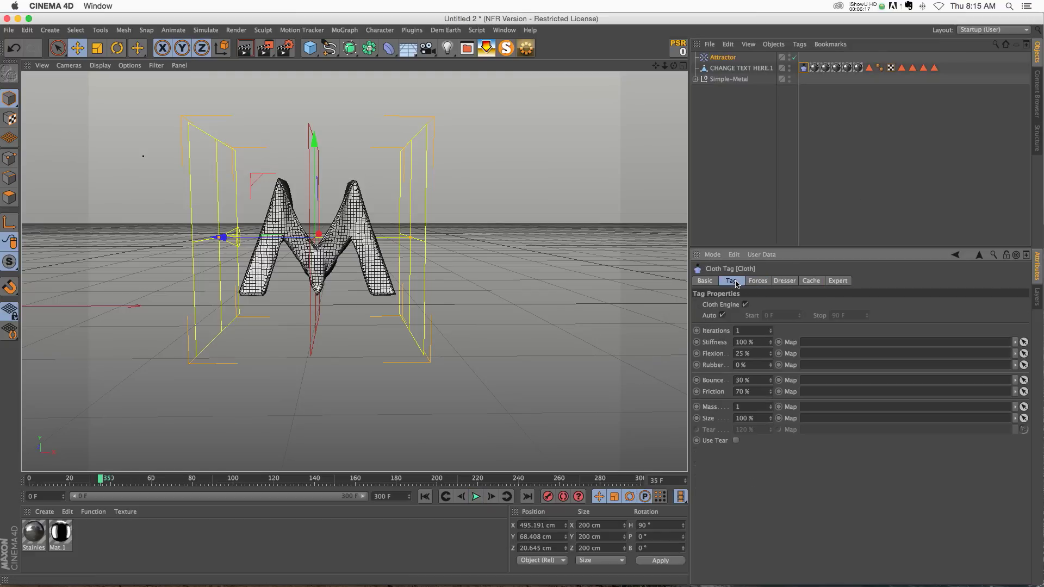
pyautogui.click(737, 441)
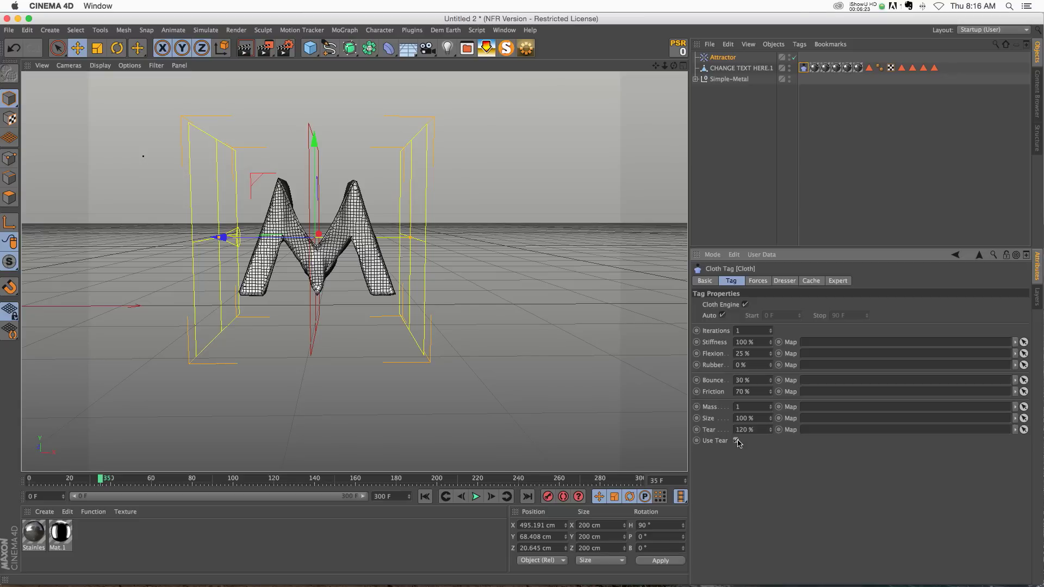
# Play the simulation from frame 0 with tearing enabled to examine how the letter rips
pyautogui.click(424, 496)
pyautogui.click(476, 496)
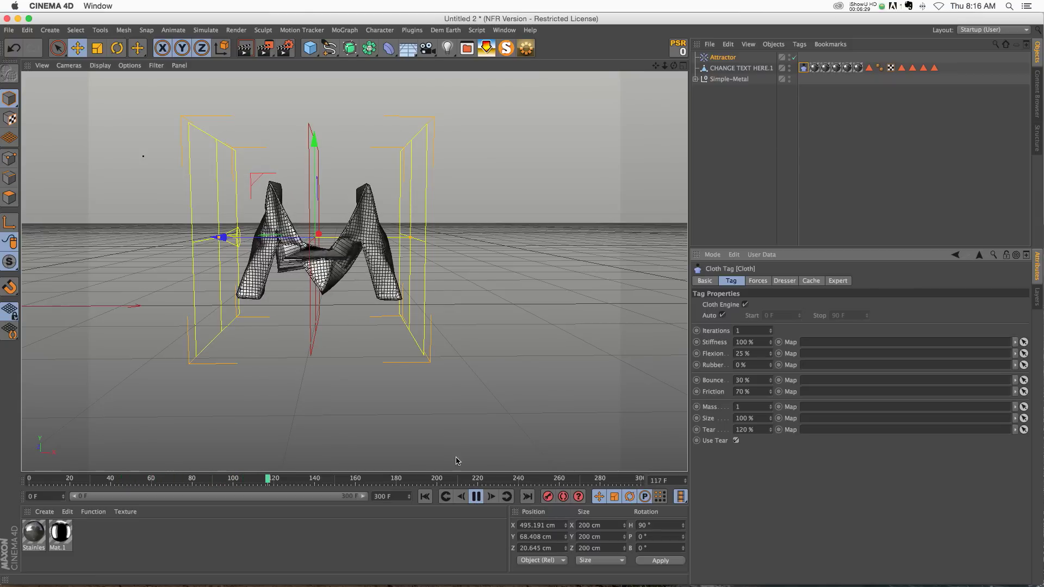
pyautogui.click(476, 496)
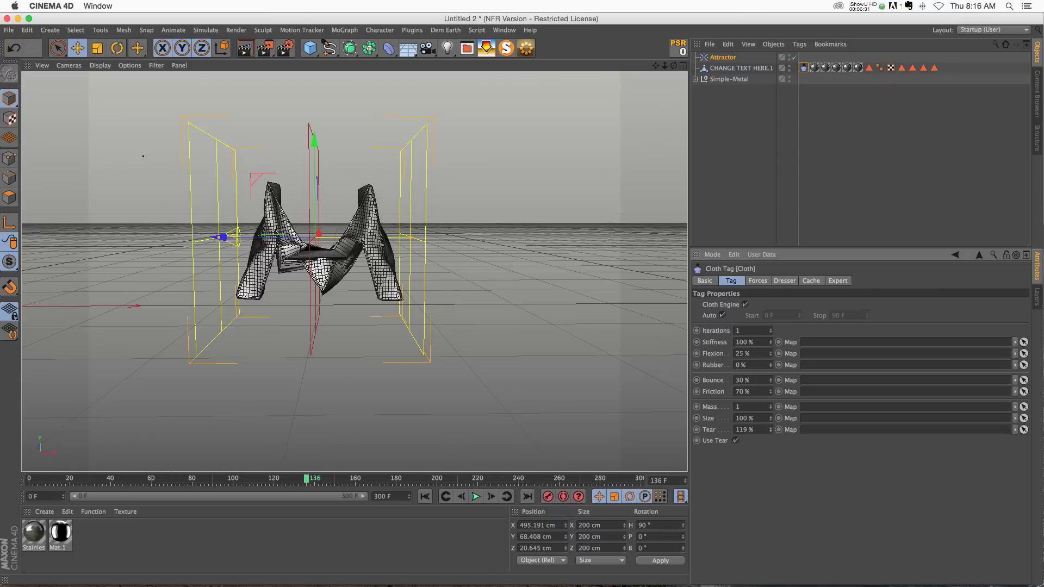
# Test lower Tear values of 115% and 104% on the Cloth tag, replaying the simulation from frame 0 each time
pyautogui.click(424, 497)
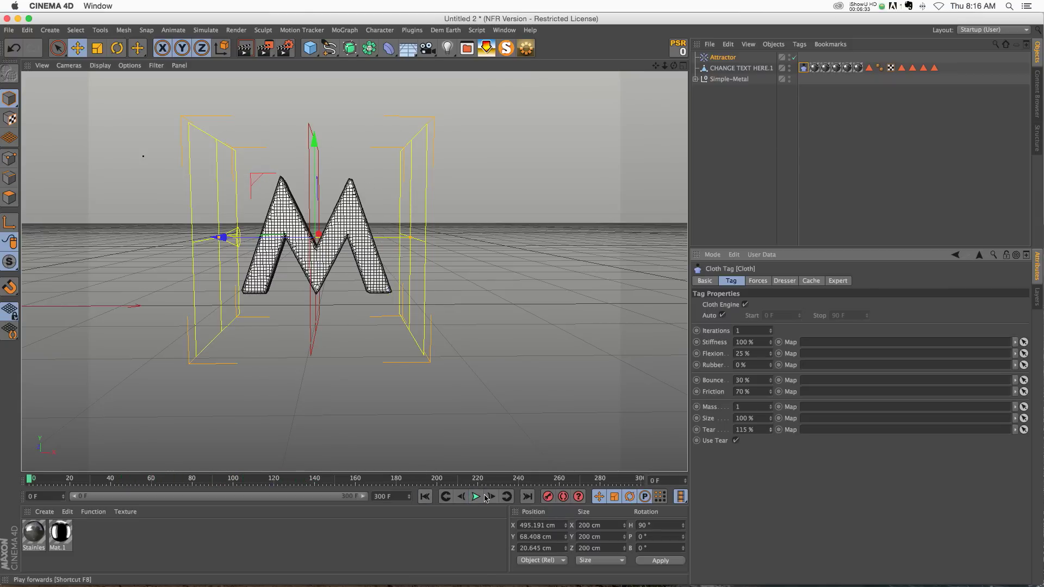
pyautogui.click(476, 496)
pyautogui.click(477, 497)
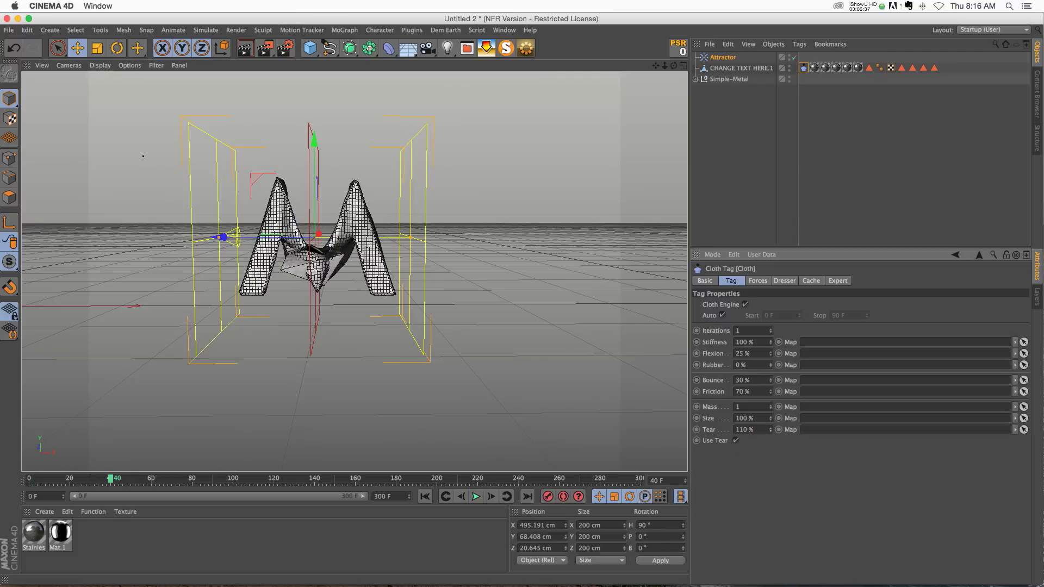
pyautogui.click(424, 496)
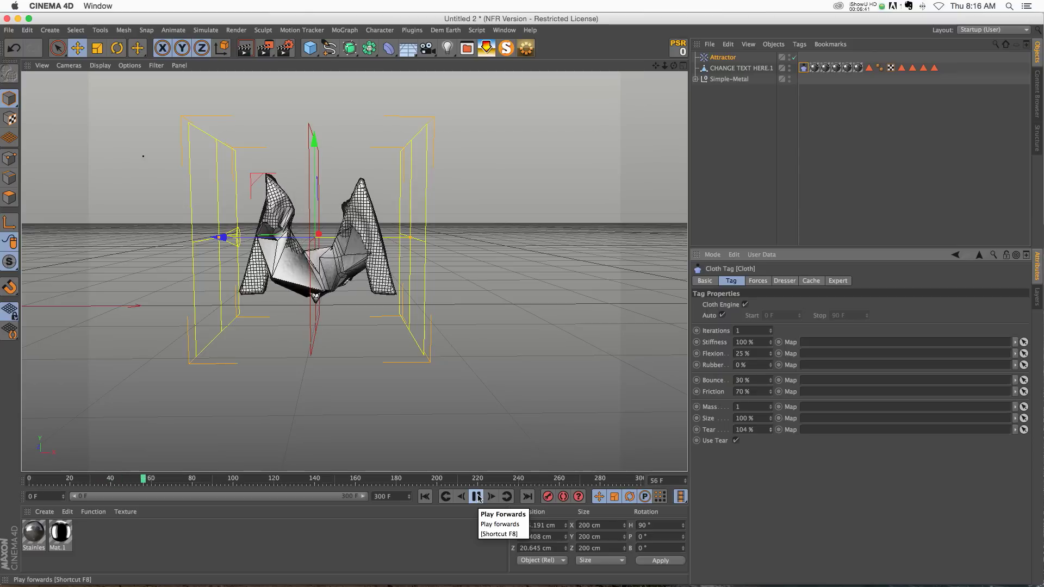
pyautogui.click(477, 497)
pyautogui.click(425, 497)
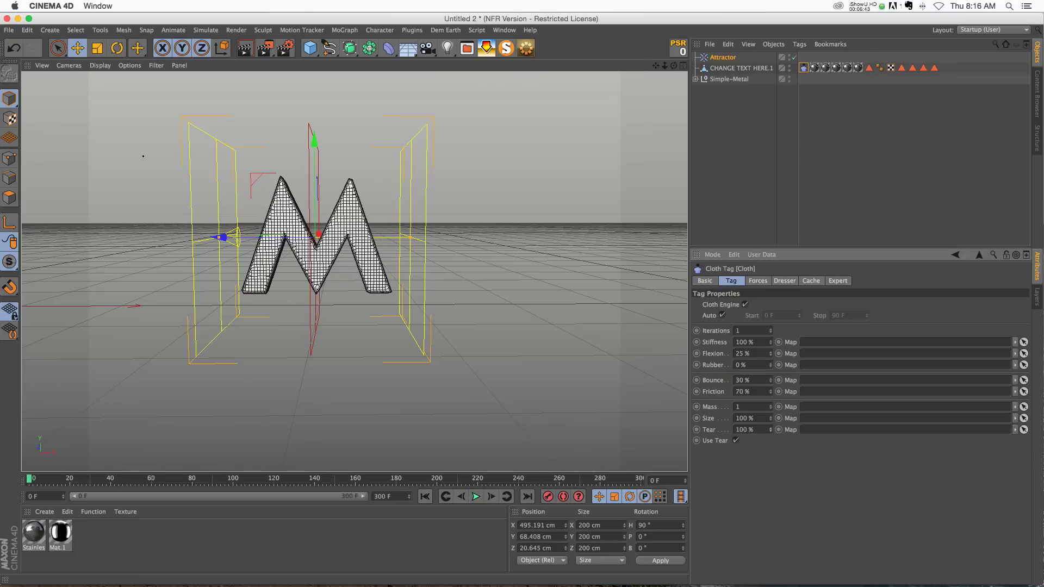
# Reduce the Cloth tag's Tear to 97% and then 85%, replaying the simulation from frame 0 at each value
pyautogui.click(475, 496)
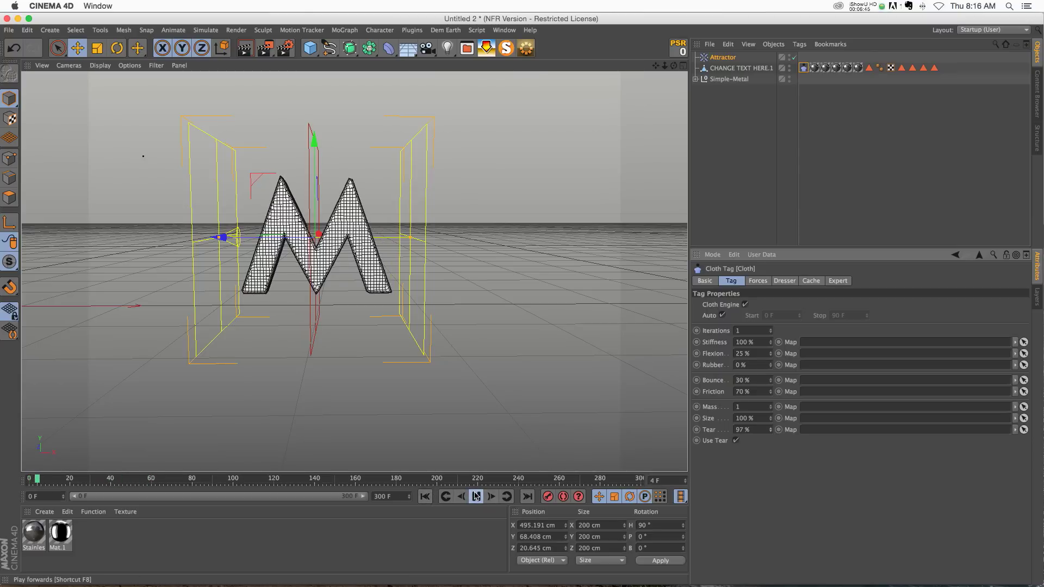
pyautogui.click(445, 496)
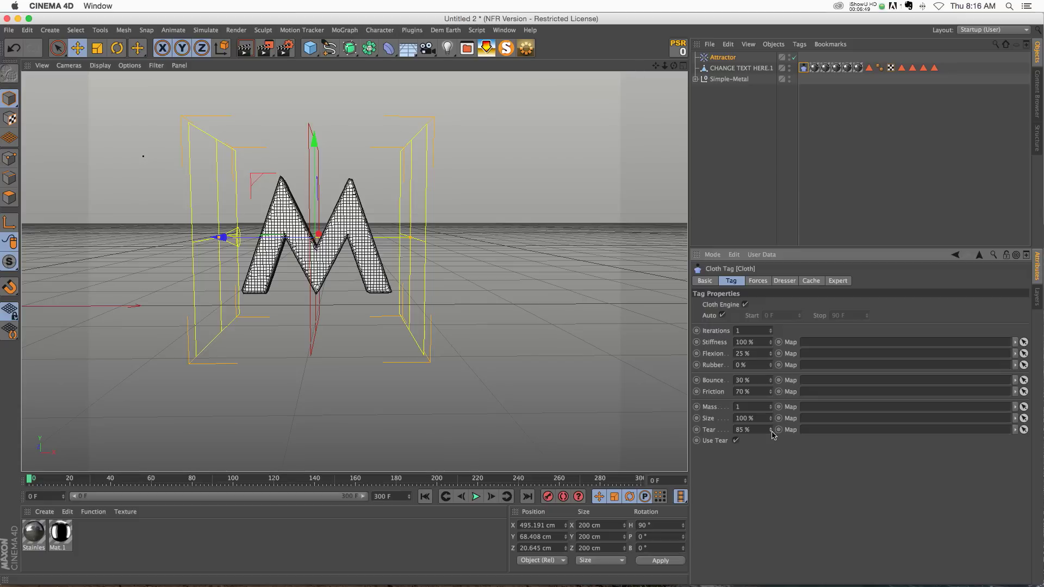
pyautogui.click(476, 496)
pyautogui.click(432, 497)
pyautogui.click(476, 496)
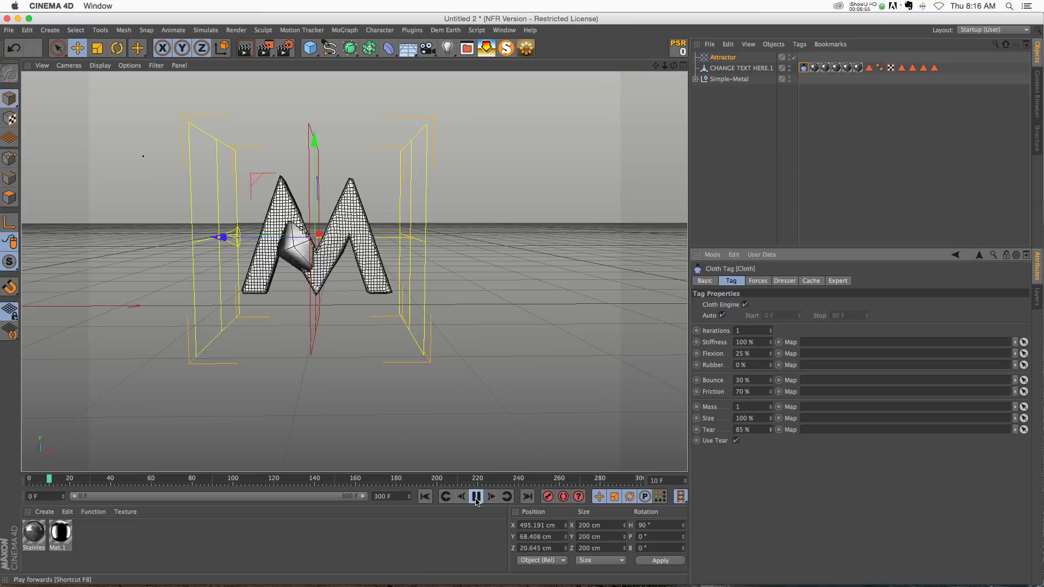
pyautogui.click(424, 496)
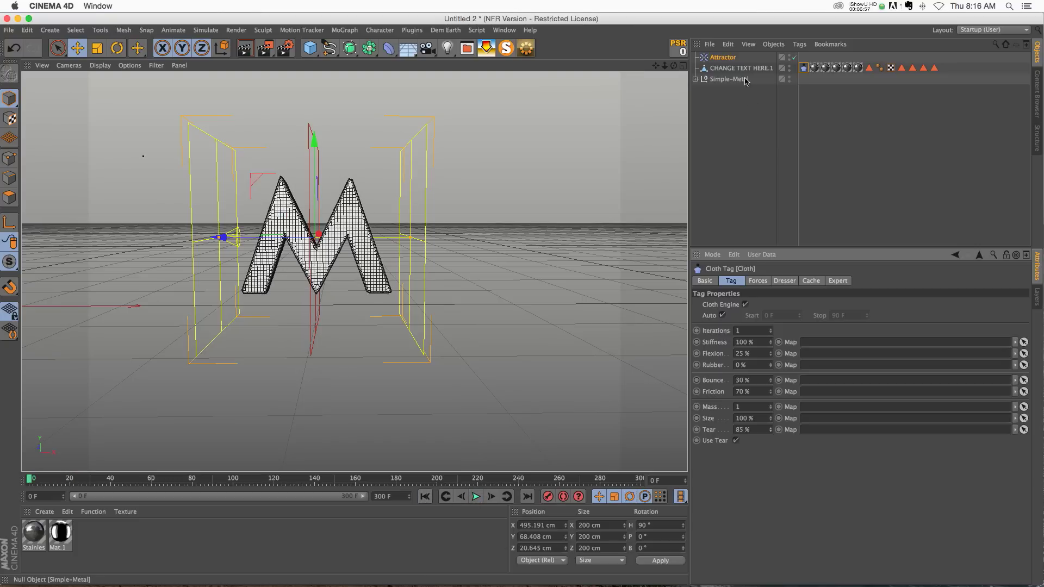
# Add a Cloth Surface object and make the CHANGE TEXT HERE.1 letter mesh its child
pyautogui.click(730, 68)
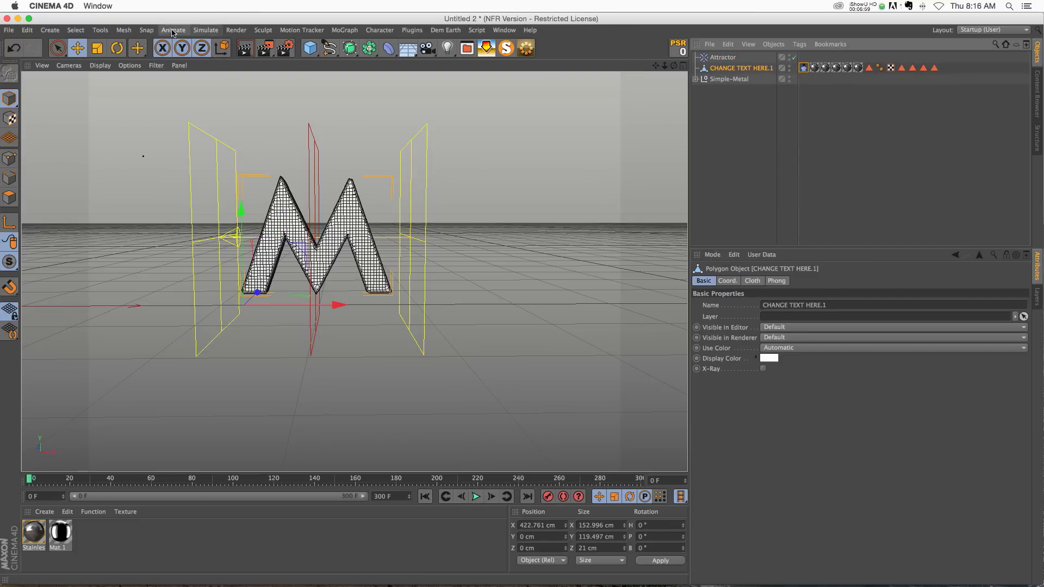
pyautogui.click(201, 31)
pyautogui.moveTo(216, 50)
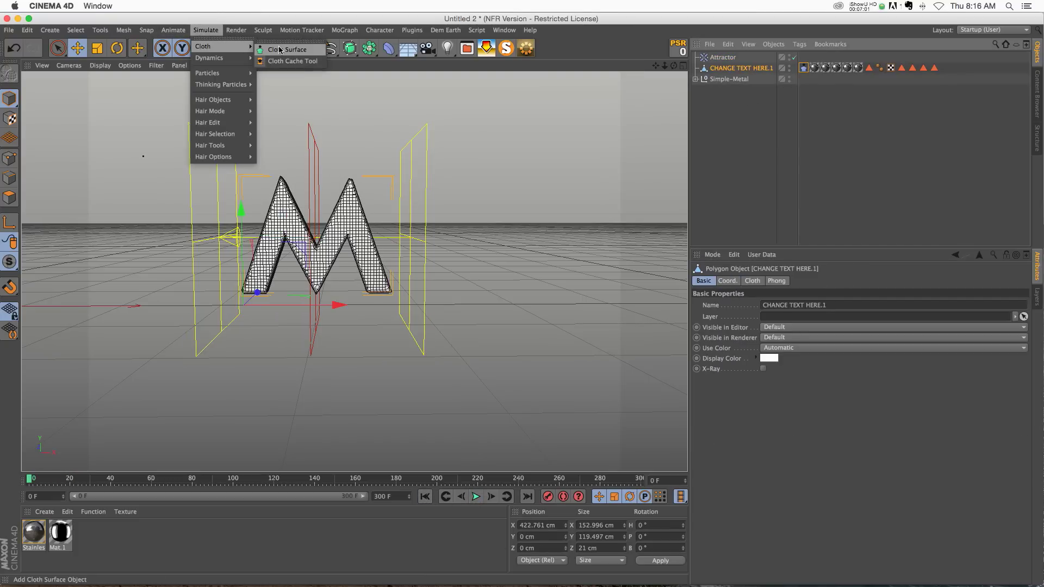
pyautogui.click(283, 47)
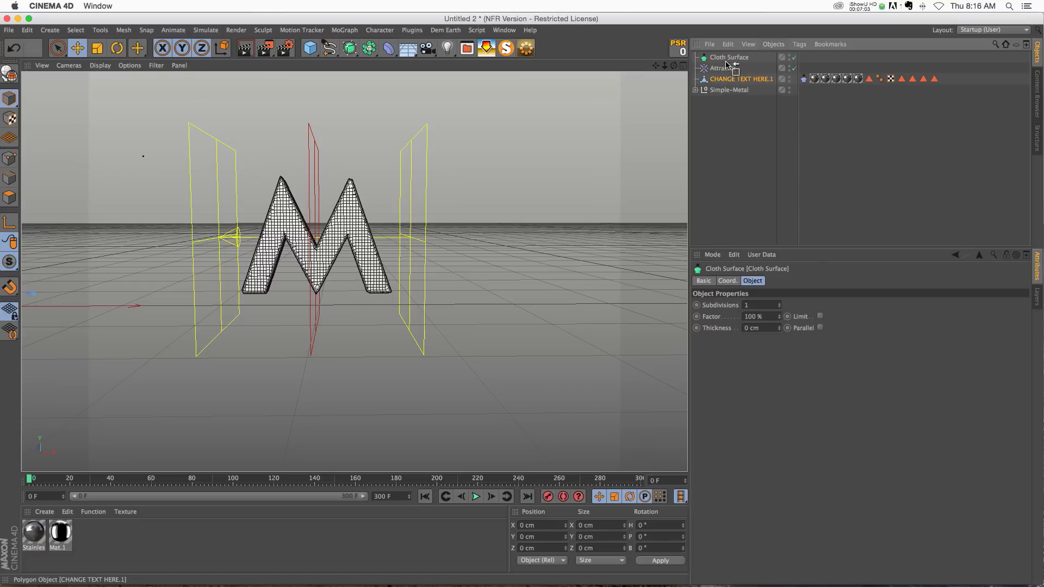
pyautogui.moveTo(726, 58); pyautogui.dragTo(727, 58)
pyautogui.click(728, 57)
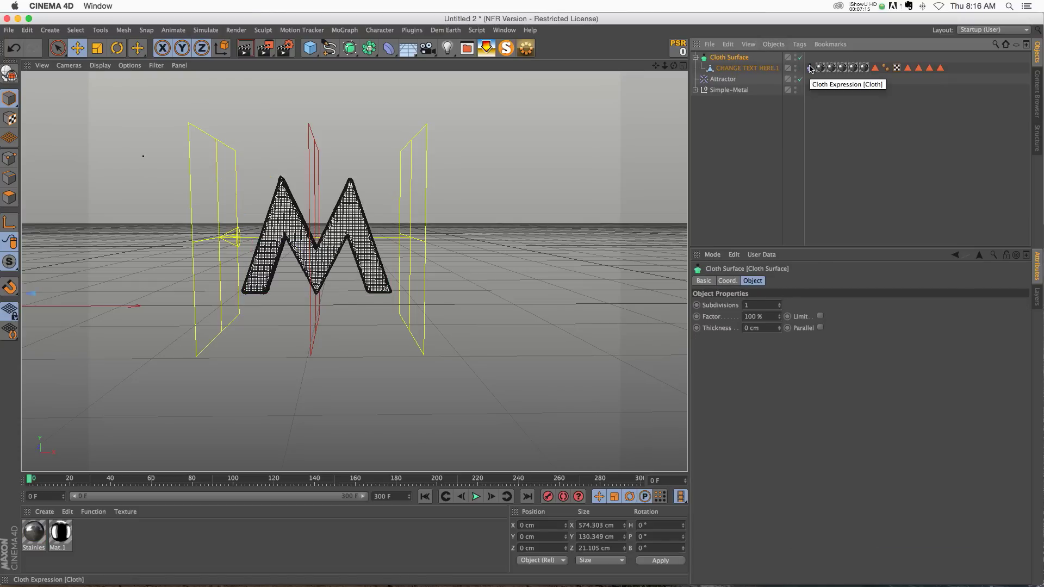
# Play the simulation with the Cloth Surface applied and display the Cloth tag's properties
pyautogui.click(475, 496)
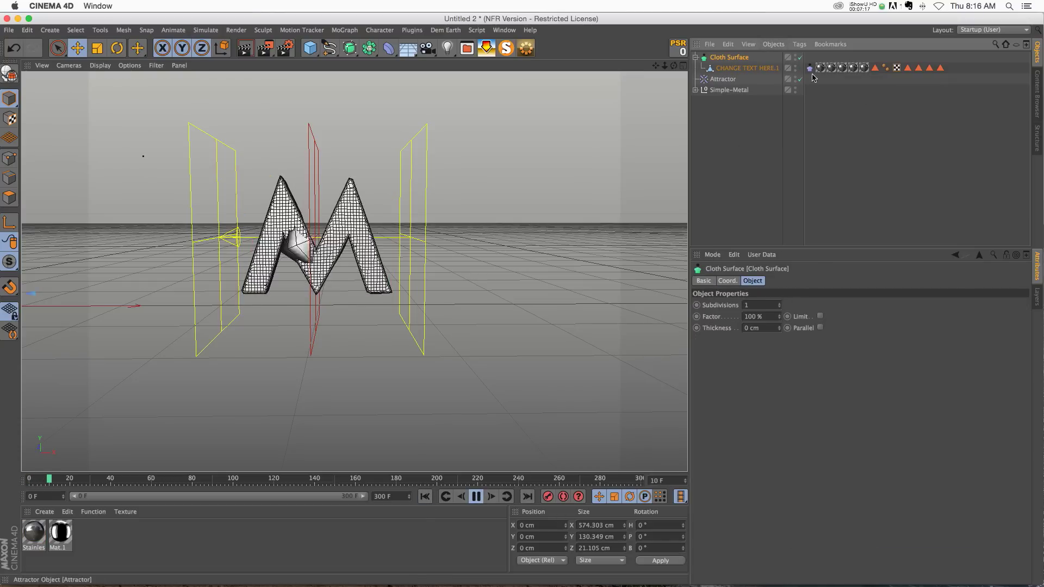
pyautogui.click(809, 67)
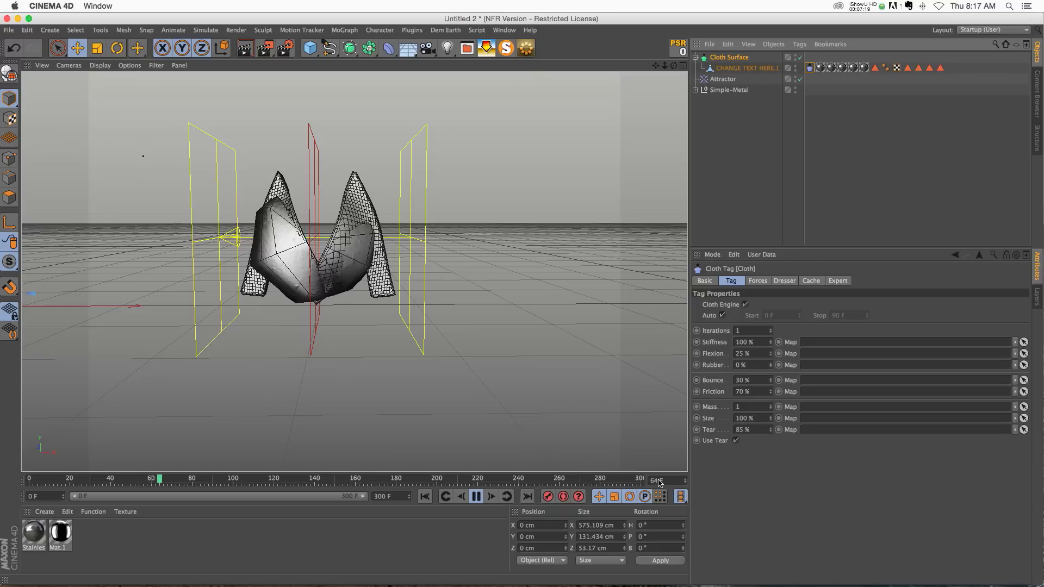
pyautogui.click(475, 497)
# Set the Cloth tag's Tear to 109% and replay the simulation from frame 0
pyautogui.moveTo(774, 432); pyautogui.dragTo(781, 432)
pyautogui.click(424, 496)
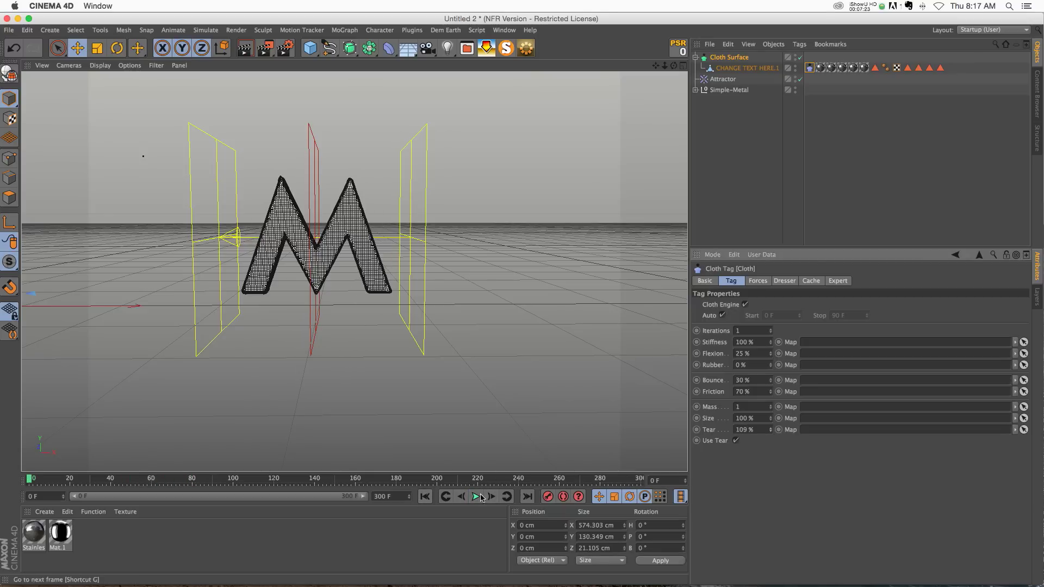
pyautogui.click(476, 497)
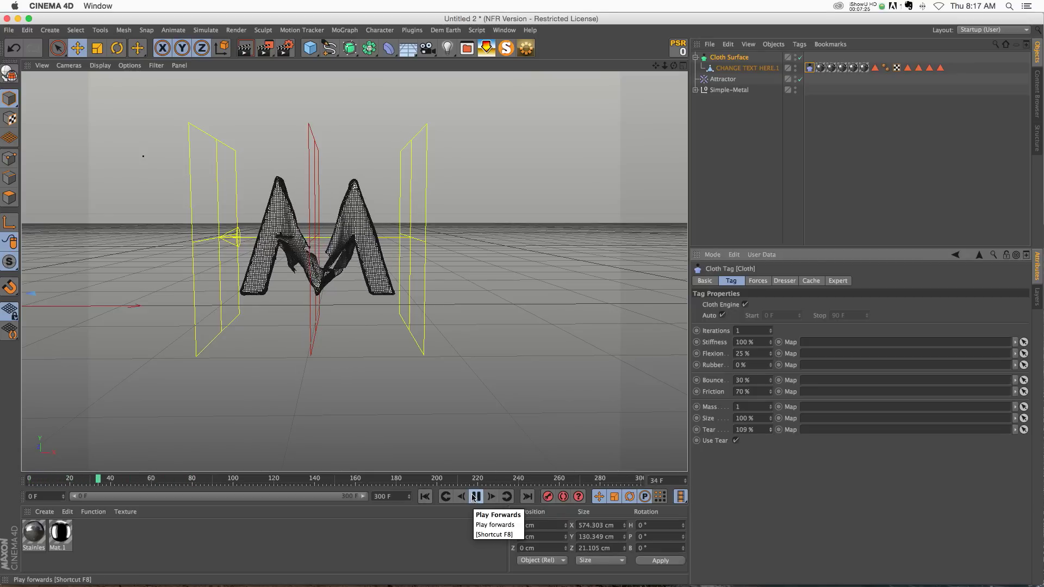
pyautogui.click(432, 297)
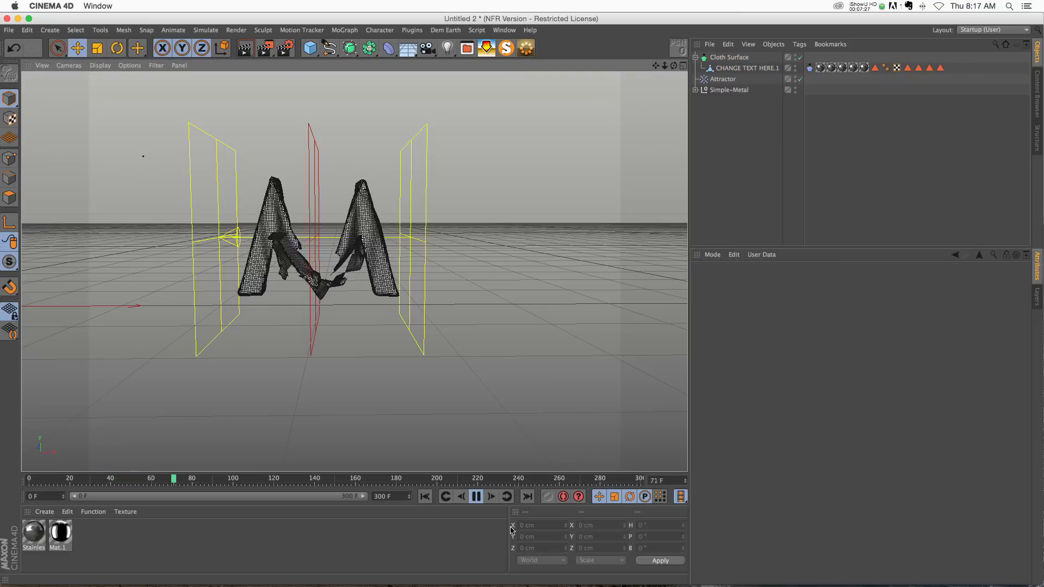
pyautogui.click(478, 498)
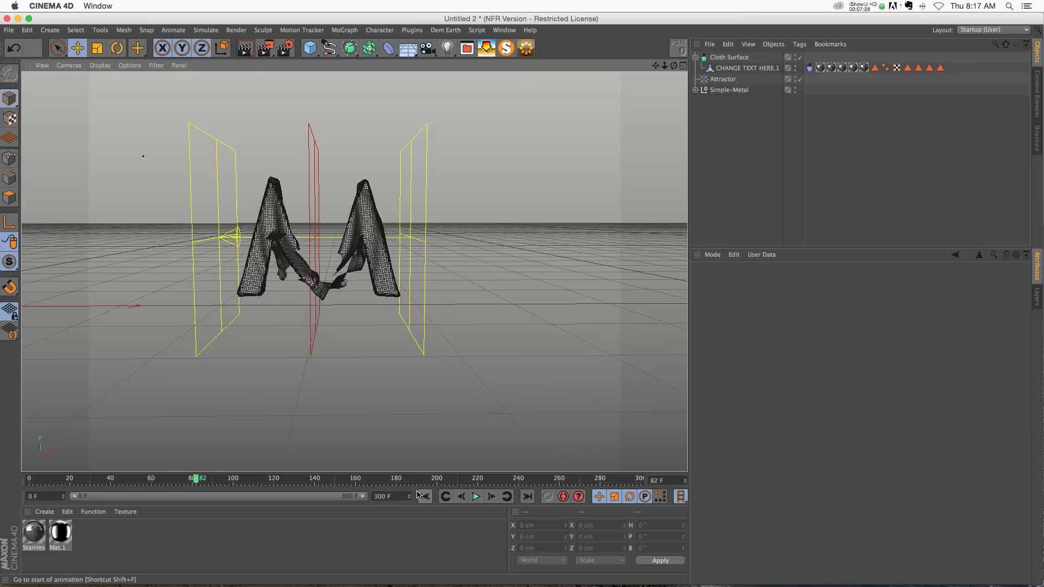
# Set the Cloth tag's Tear to 100% and replay the simulation from frame 0
pyautogui.click(810, 68)
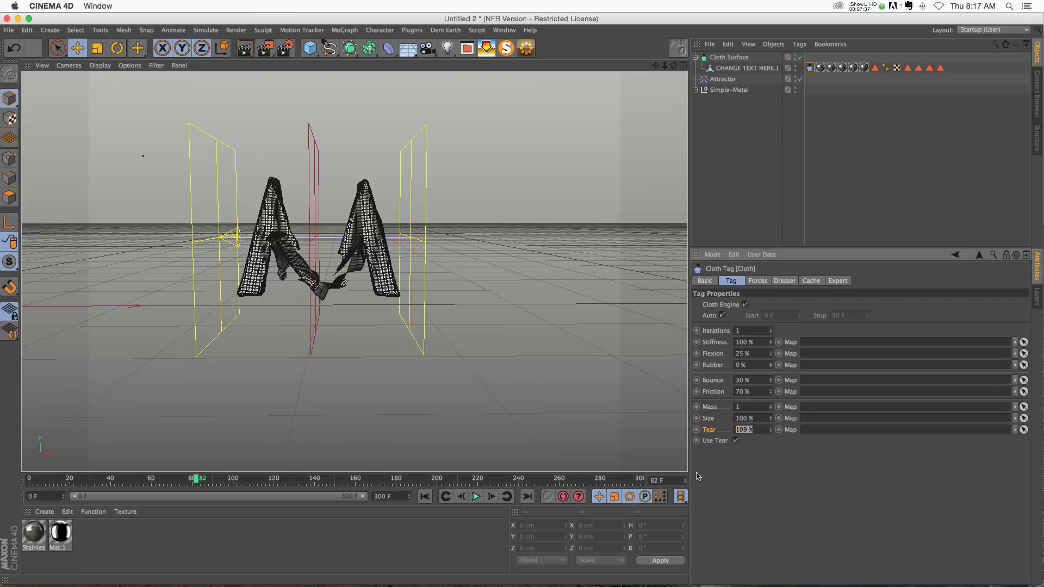
pyautogui.click(424, 497)
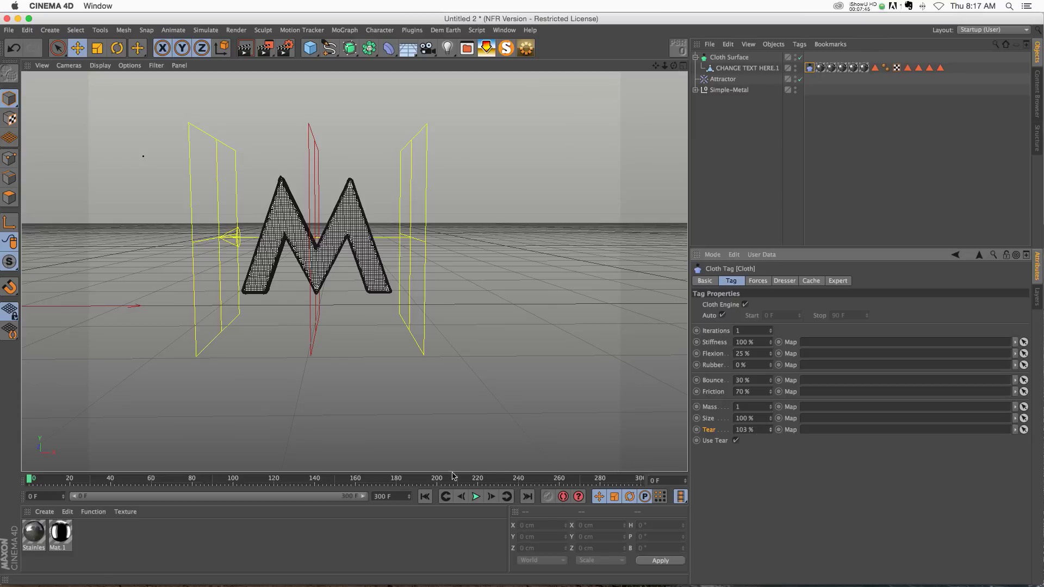
pyautogui.click(480, 498)
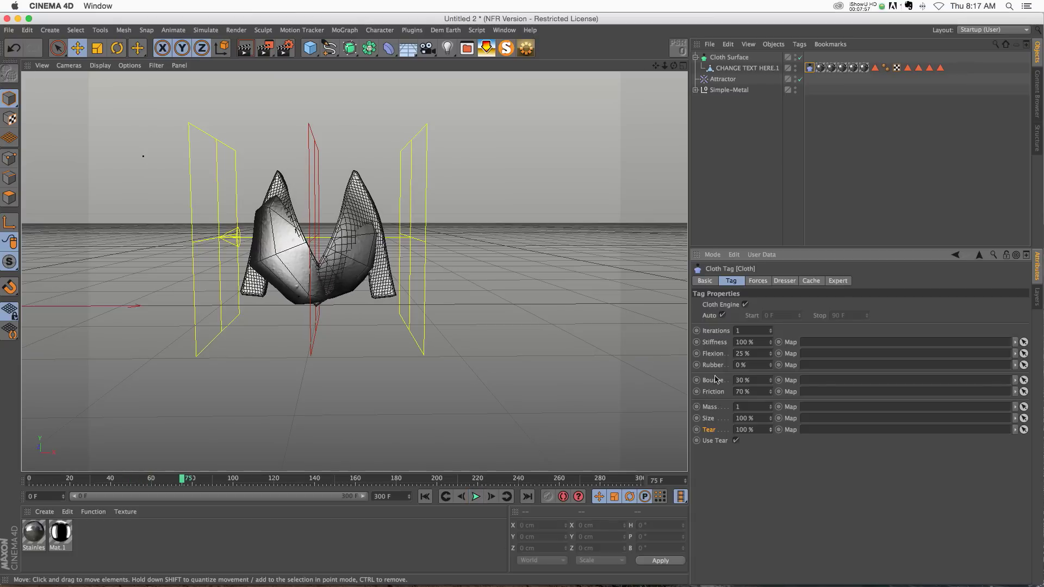
# Set the Cloth tag's Tear to 103% and replay the simulation from frame 0
pyautogui.click(771, 427)
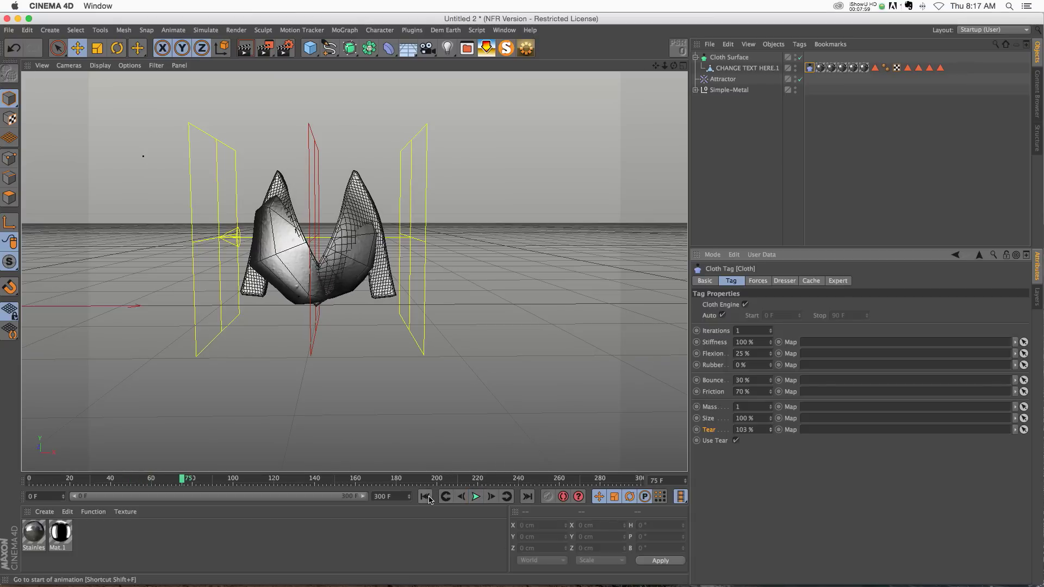
pyautogui.click(475, 496)
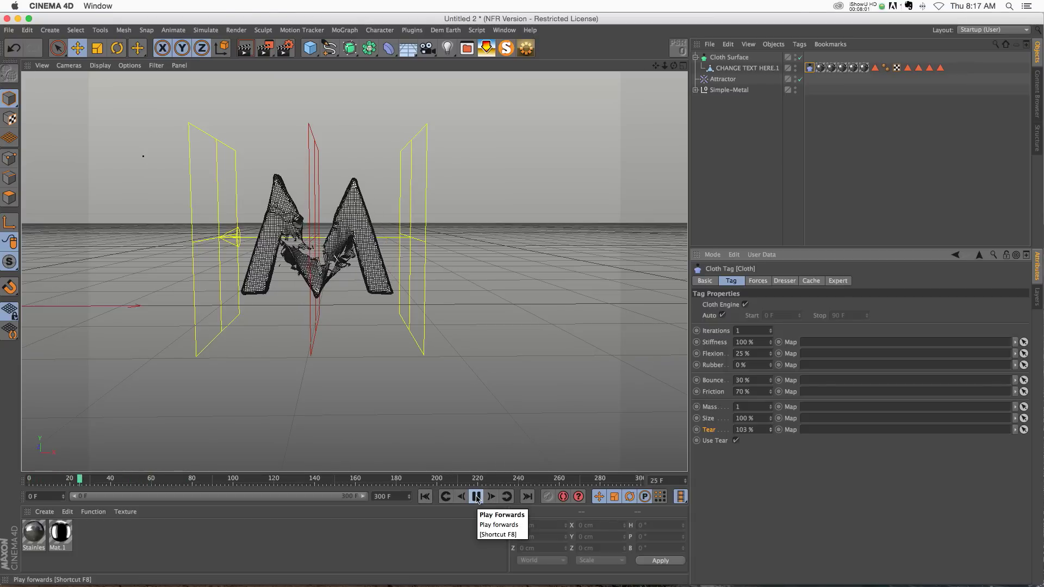
pyautogui.click(476, 497)
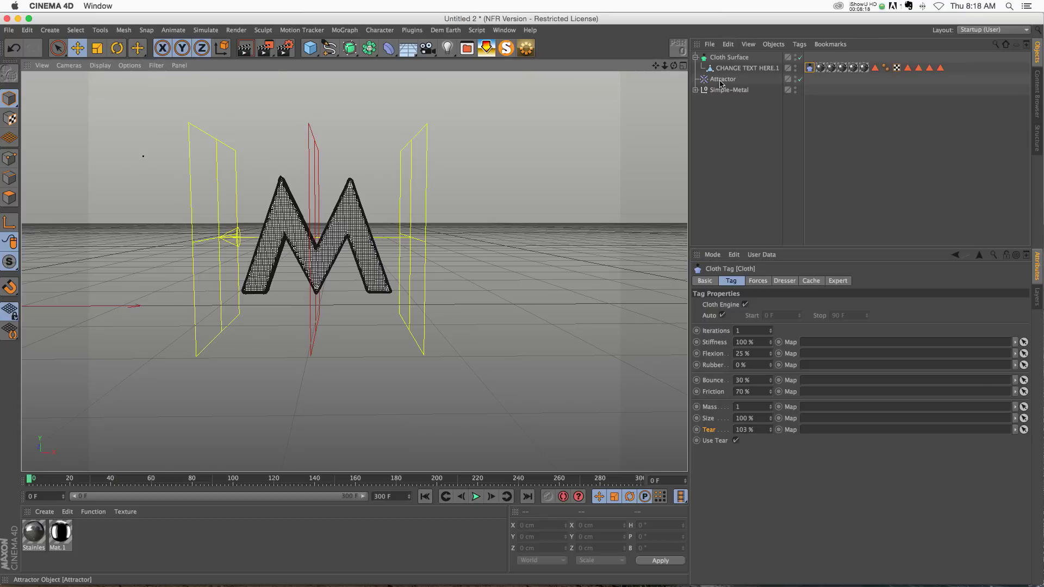
# Keyframe the Attractor moving across the letter, from about X 686 cm at frame 0 to about X 400 cm at frame 81
pyautogui.click(720, 80)
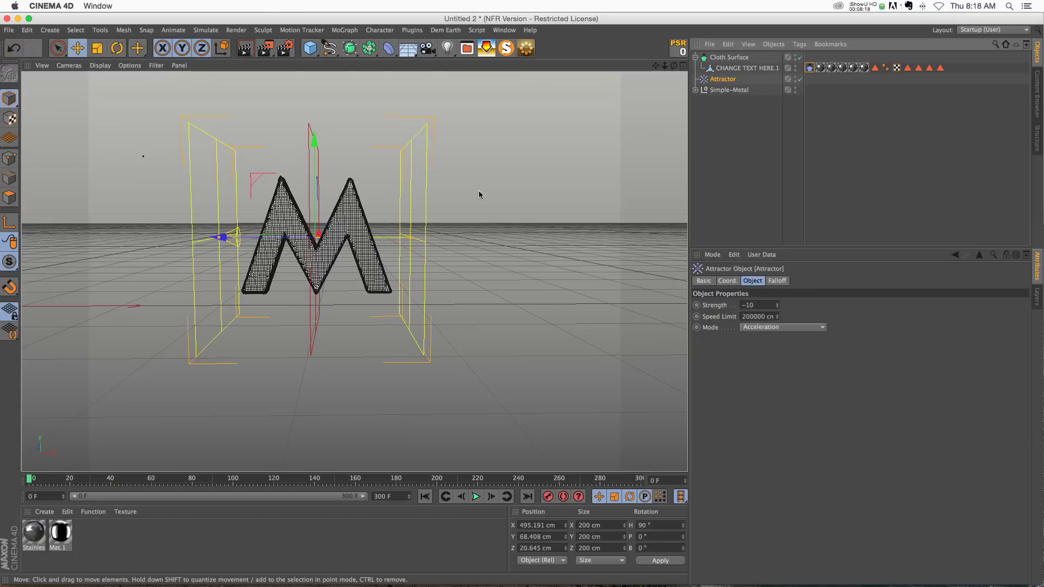
pyautogui.moveTo(221, 238); pyautogui.dragTo(389, 298)
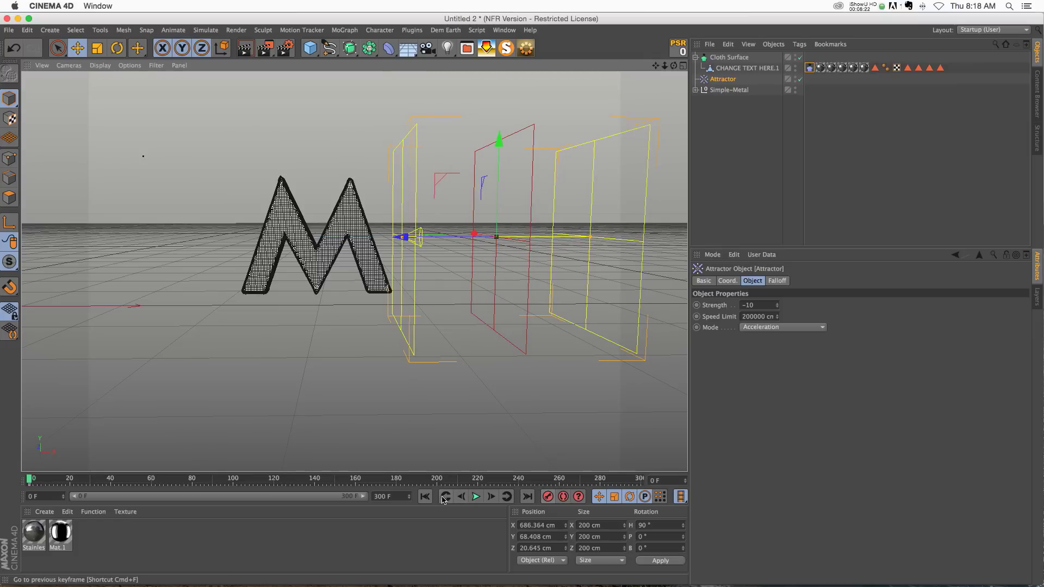
pyautogui.moveTo(147, 481); pyautogui.dragTo(227, 483)
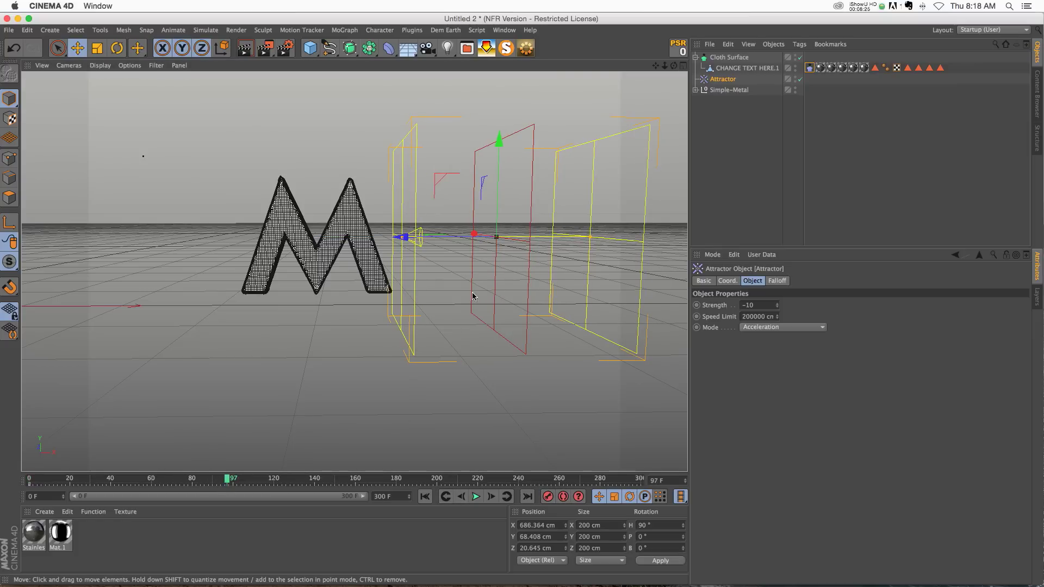
pyautogui.moveTo(476, 232); pyautogui.dragTo(131, 238)
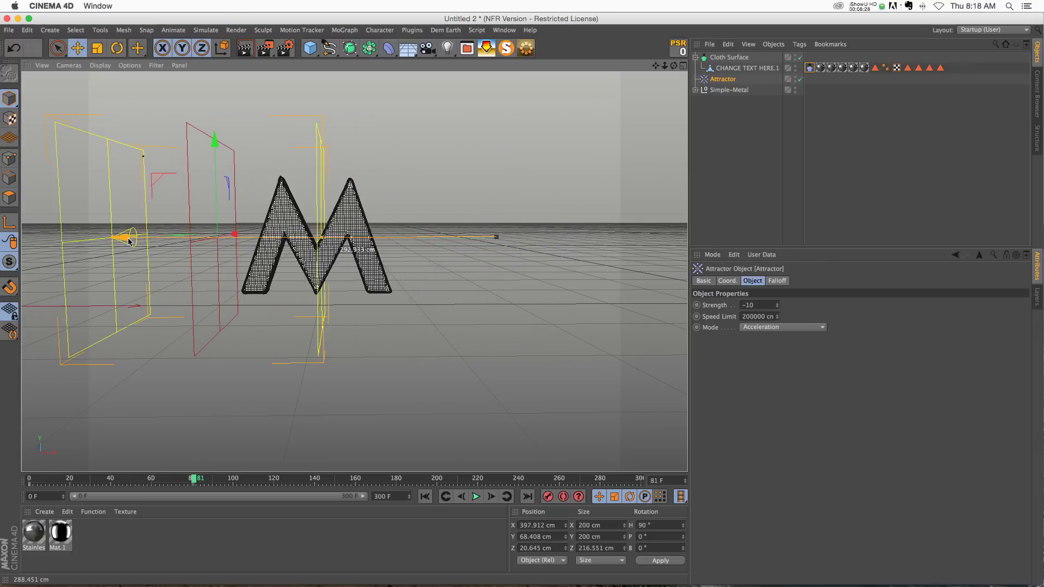
pyautogui.click(548, 496)
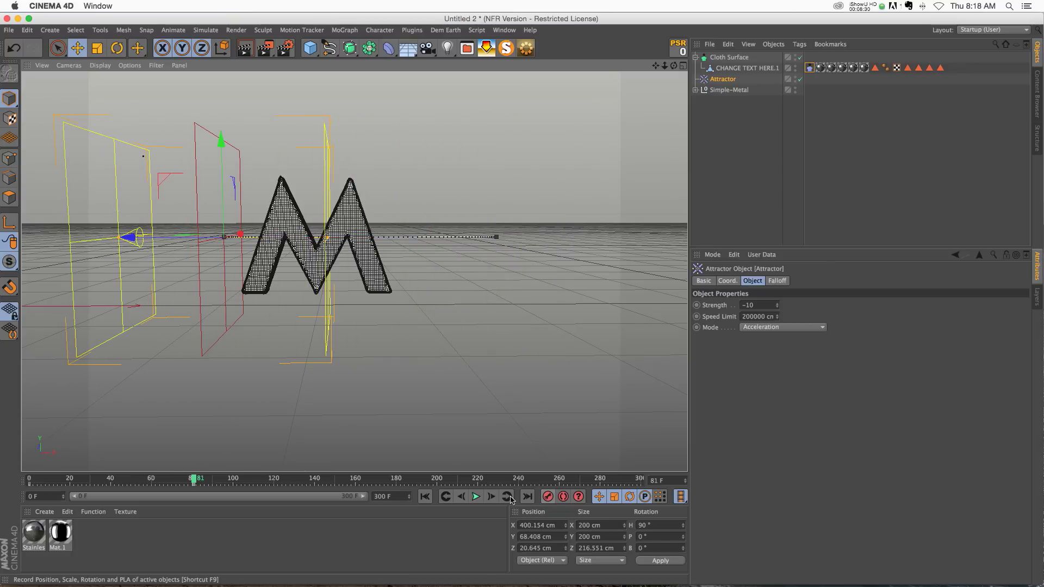
# Replay the animation from frame 0 several times to examine how the moving Attractor tears the letter
pyautogui.click(424, 497)
pyautogui.click(476, 496)
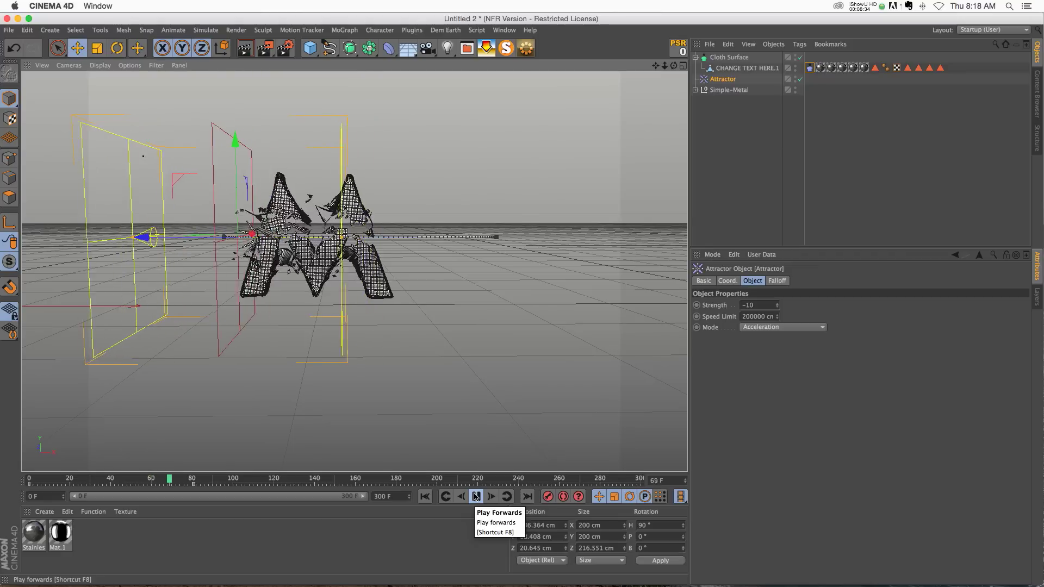
pyautogui.click(425, 496)
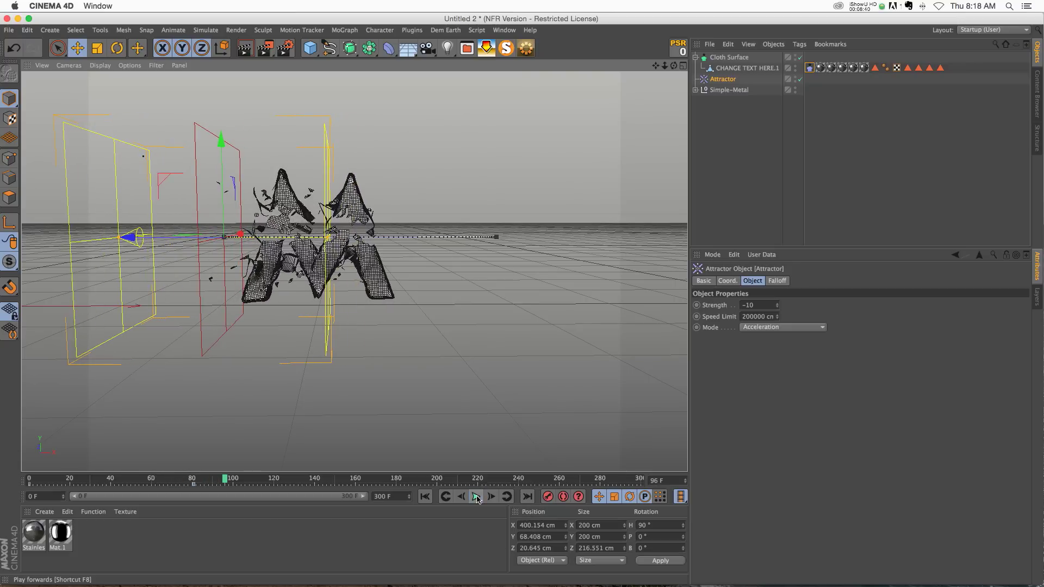
pyautogui.hotkey('shift', 'f')
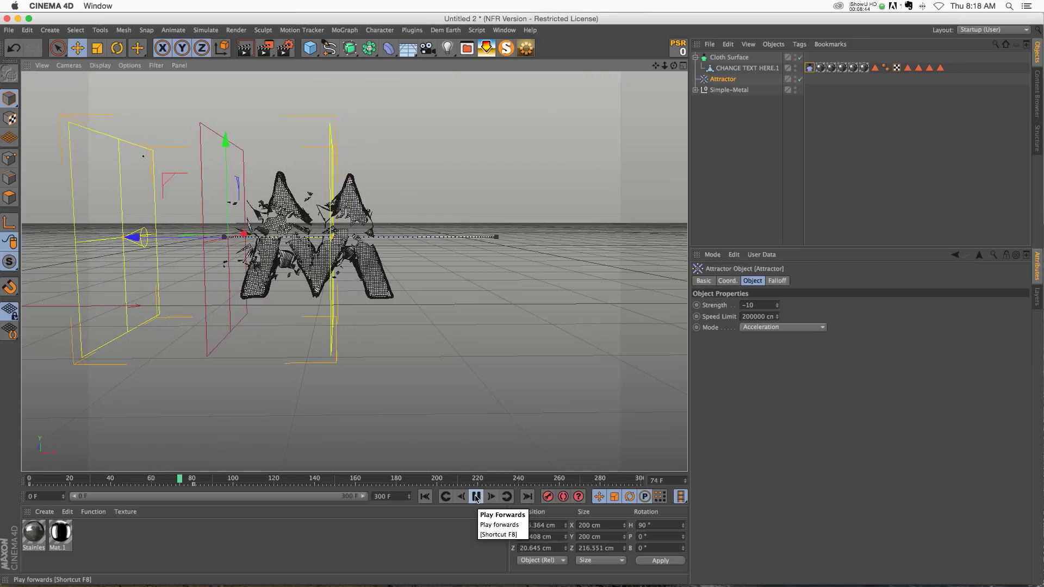
pyautogui.click(425, 496)
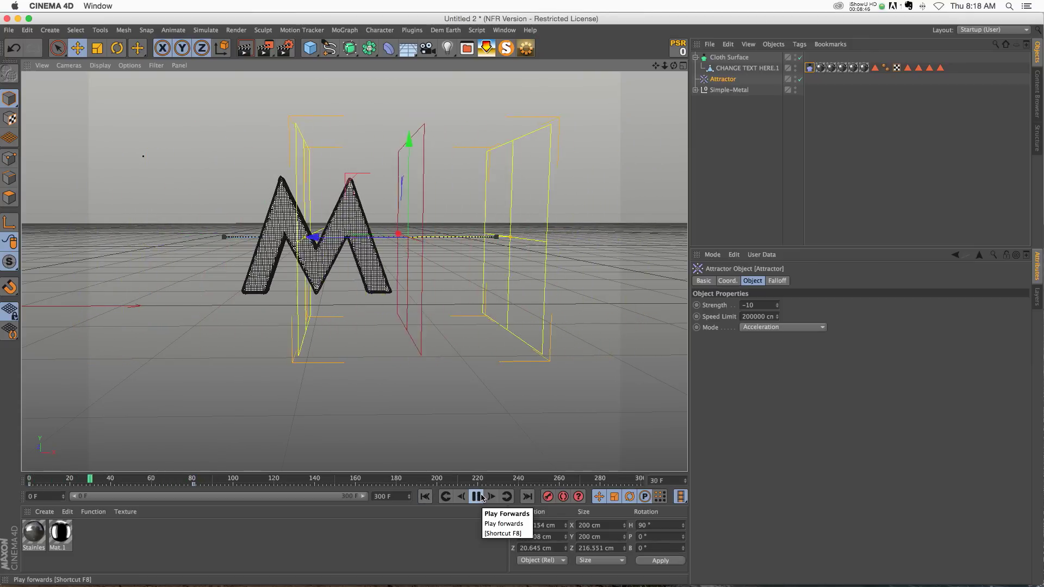
pyautogui.click(477, 496)
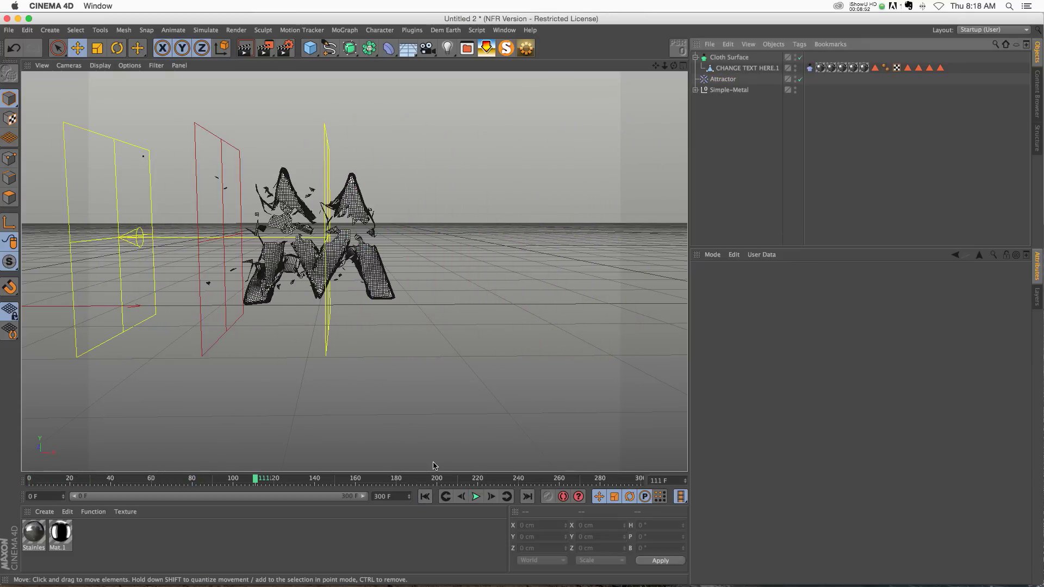
pyautogui.click(425, 497)
pyautogui.click(475, 496)
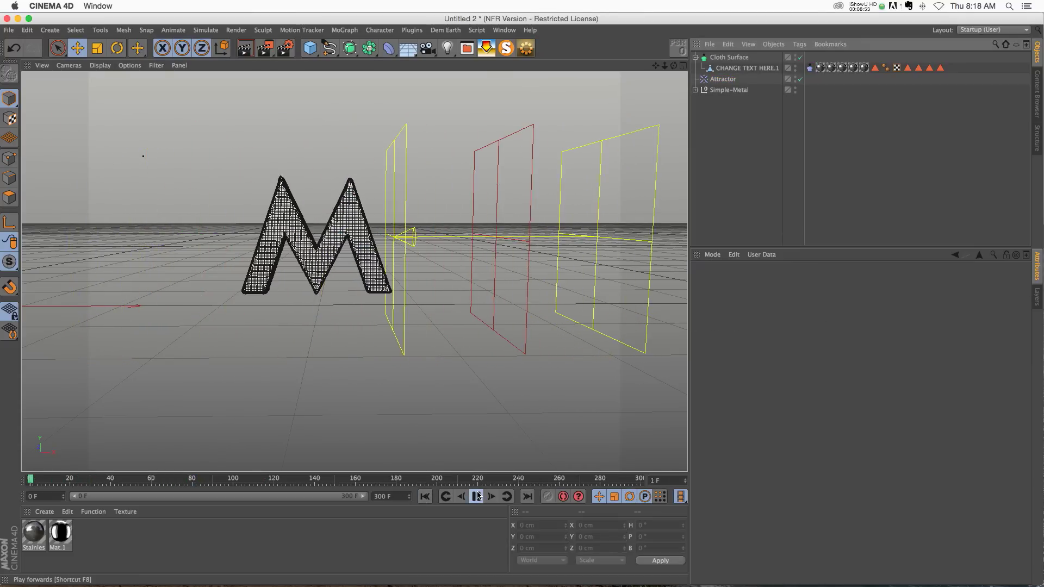
pyautogui.click(476, 496)
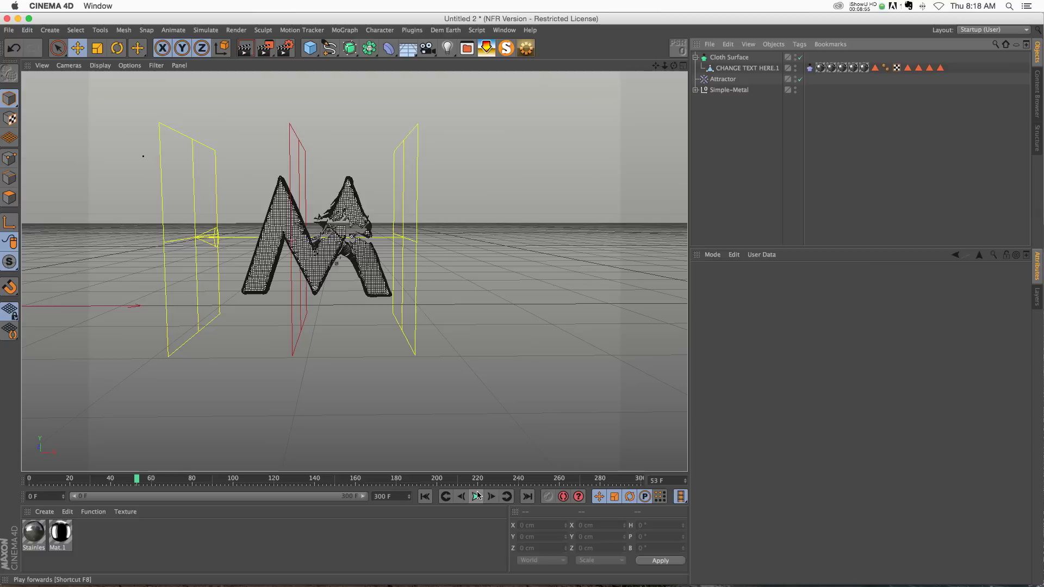
# Compare the tearing without the Cloth Surface by temporarily disabling it while replaying the simulation from frame 0
pyautogui.click(809, 68)
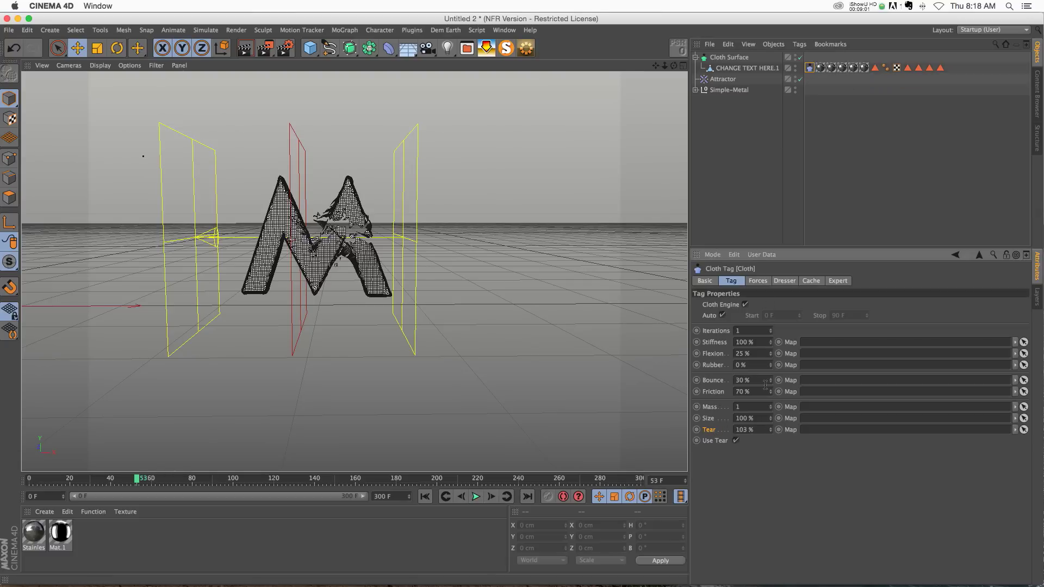
pyautogui.click(734, 58)
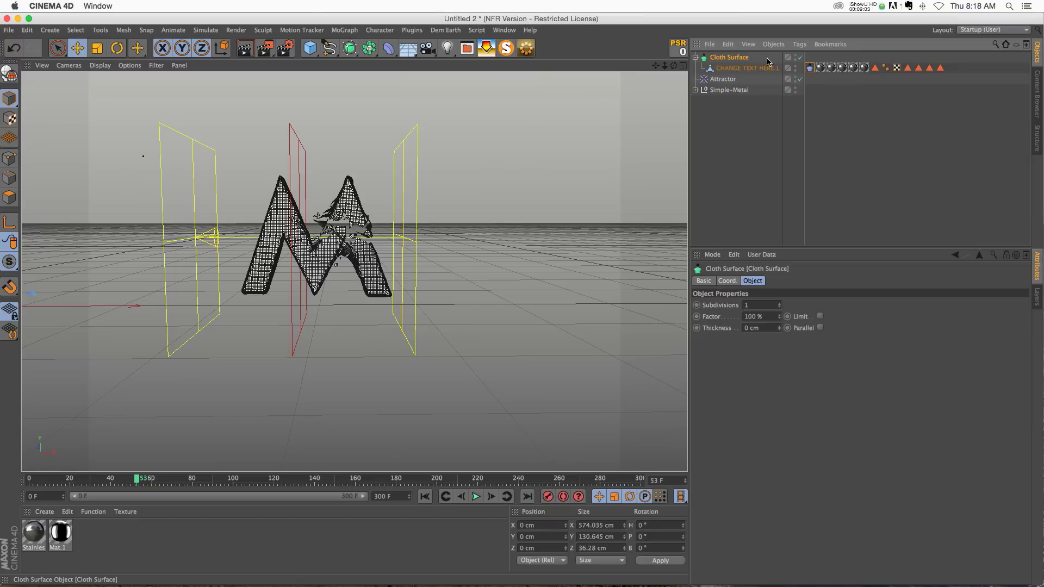
pyautogui.click(799, 57)
pyautogui.click(424, 497)
pyautogui.click(475, 496)
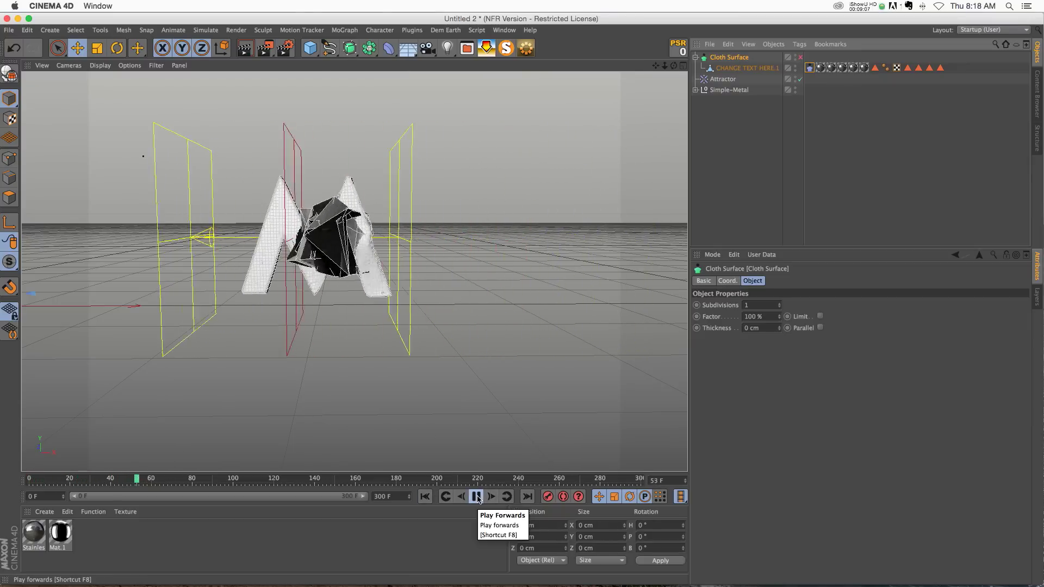
pyautogui.click(476, 496)
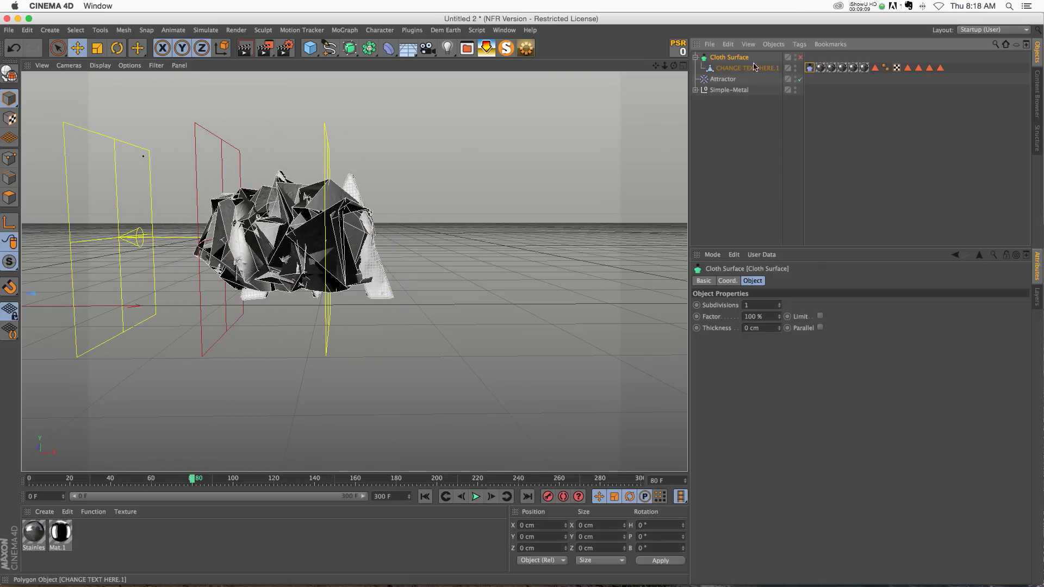
pyautogui.click(799, 57)
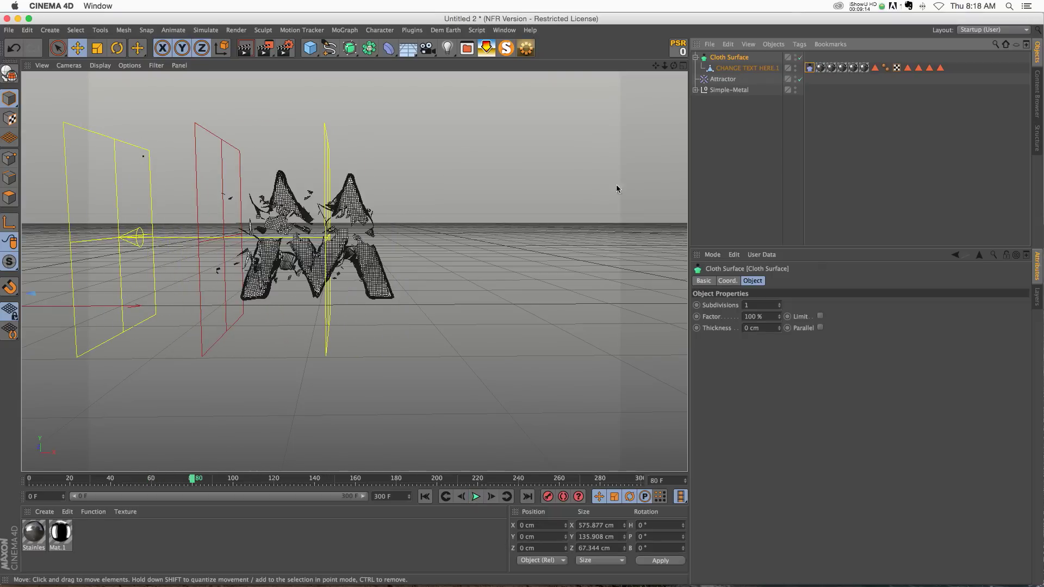
# Deselect all objects and orbit the view around the torn letter to inspect it from another angle
pyautogui.click(729, 180)
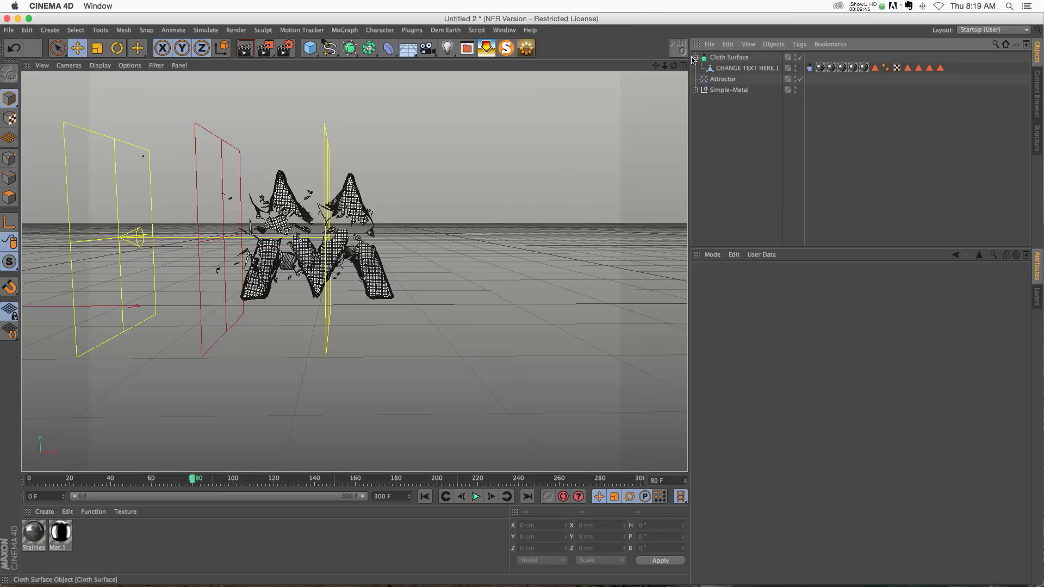
pyautogui.moveTo(673, 65)
pyautogui.mouseDown()
pyautogui.moveTo(551, 86)
pyautogui.moveTo(661, 66)
pyautogui.mouseUp()
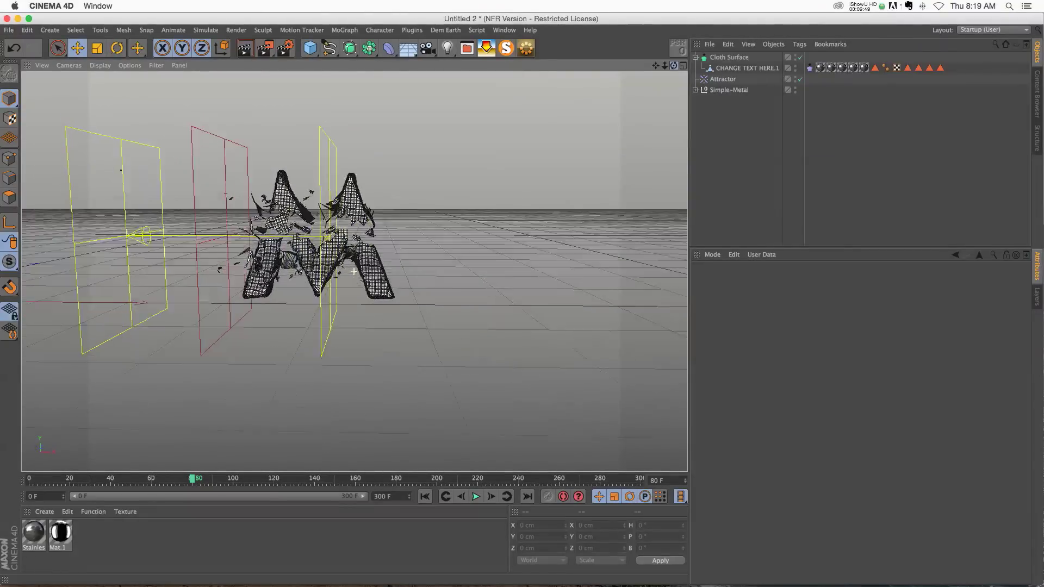
pyautogui.moveTo(353, 270); pyautogui.dragTo(673, 66)
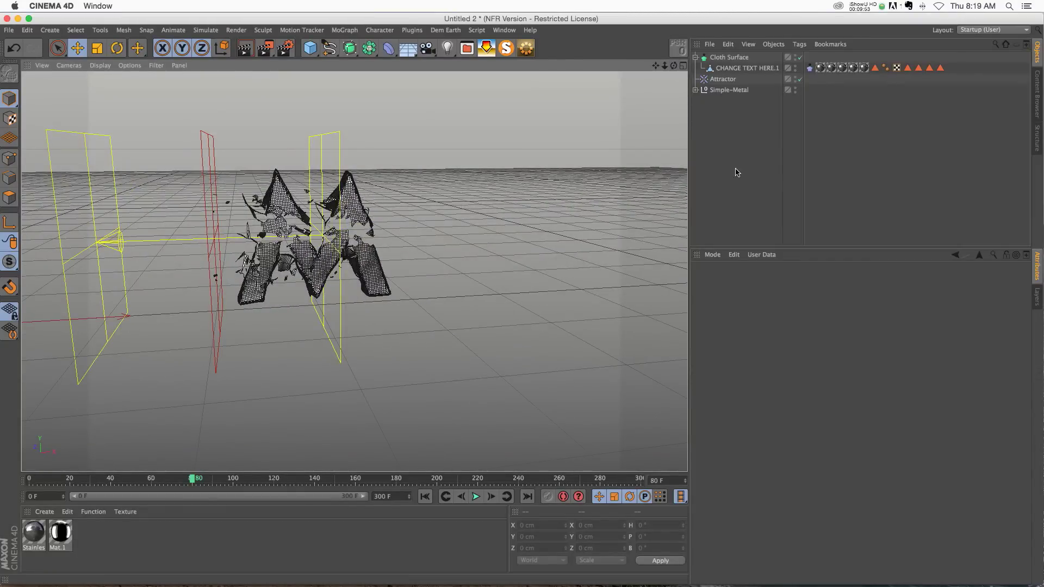